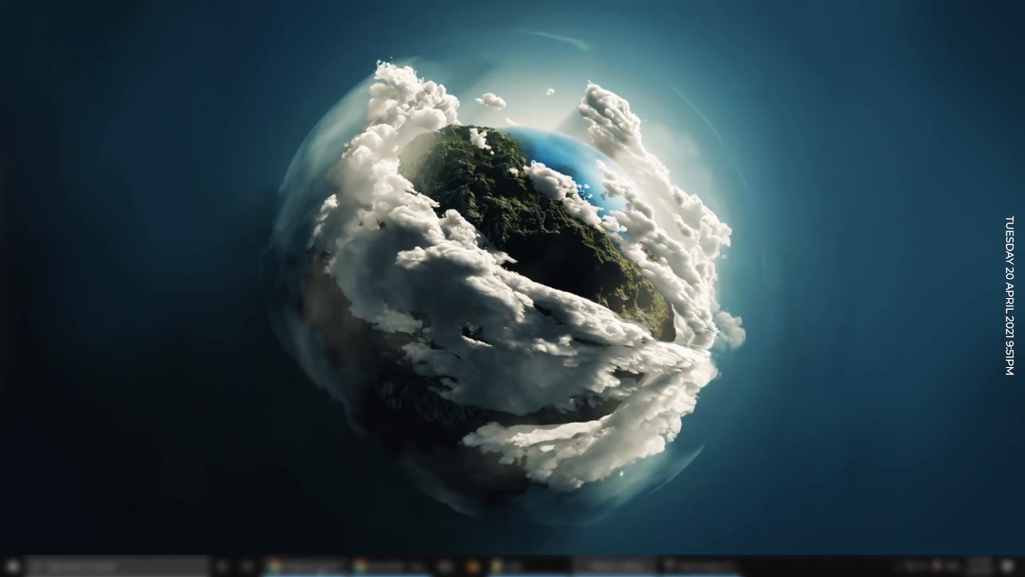
Open the YouTube channel page in the browser and look through the notifications for viewer comments, and minimize the browser.
mouse_move(304, 565)
left_click(288, 521)
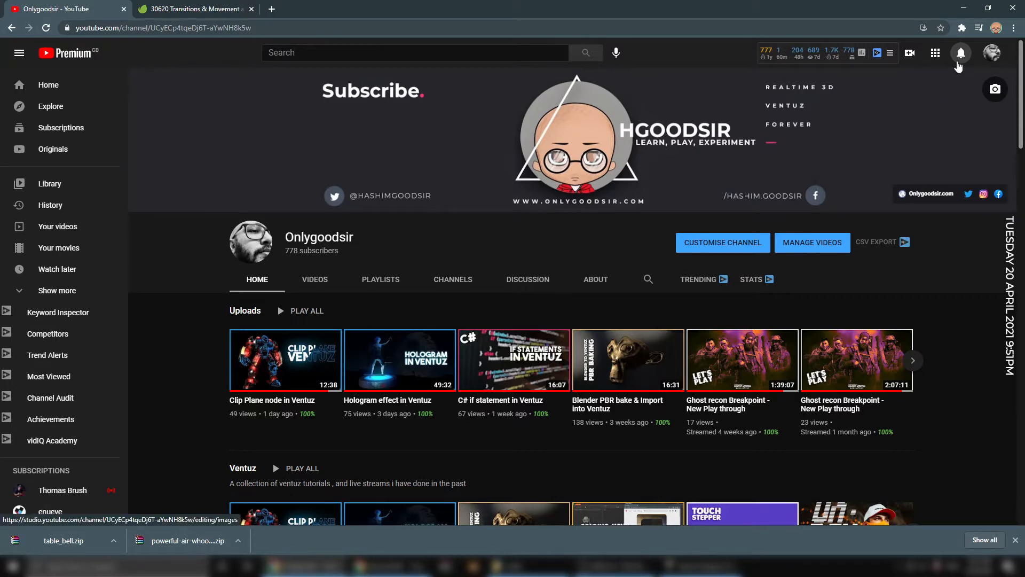
left_click(960, 57)
scroll(812, 309, "down", 2)
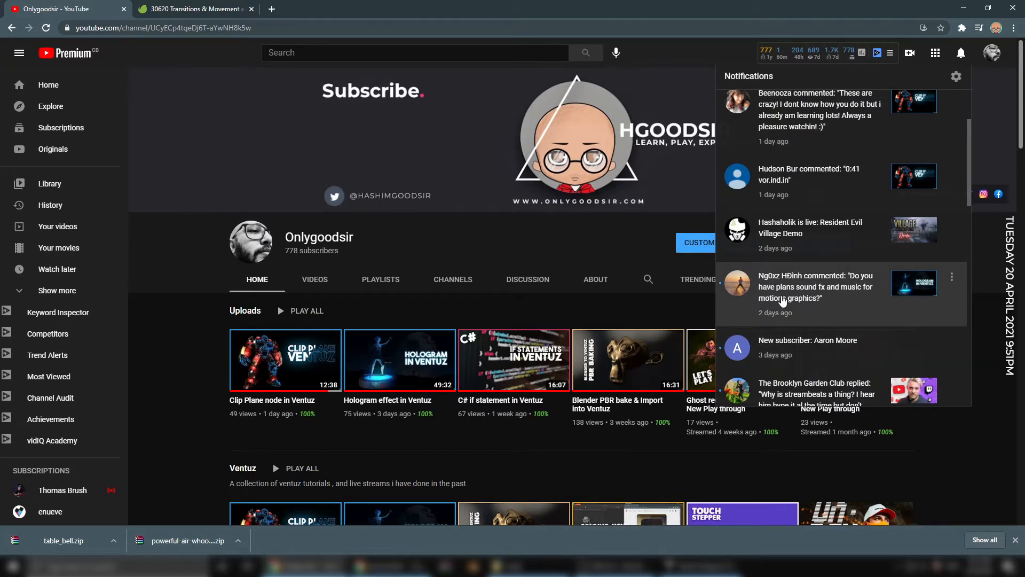
left_click(954, 7)
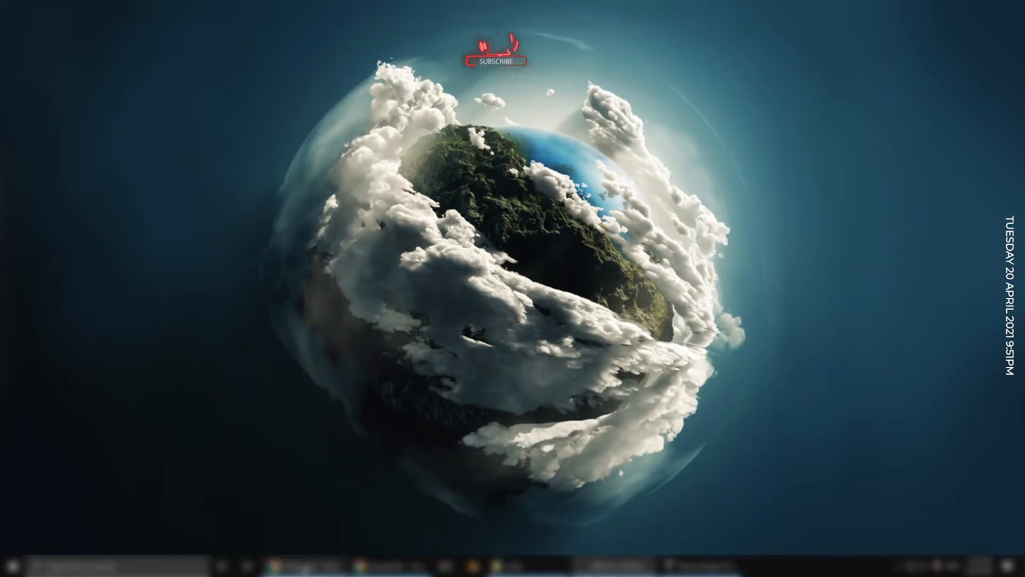
Switch to Envato Elements in the browser and look over the Transitions & Movement and Futuristic sound effects.
left_click(325, 567)
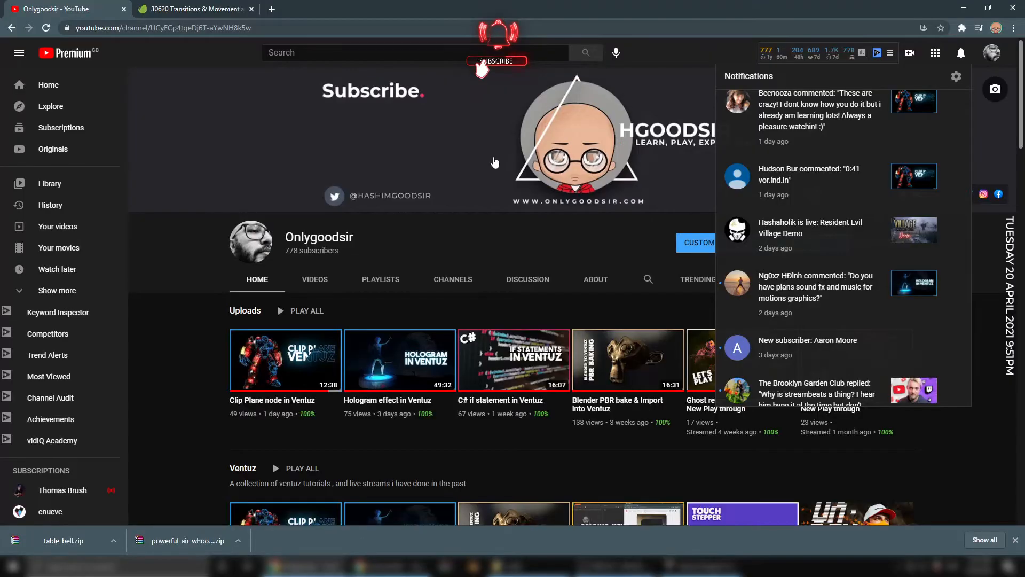
left_click(195, 8)
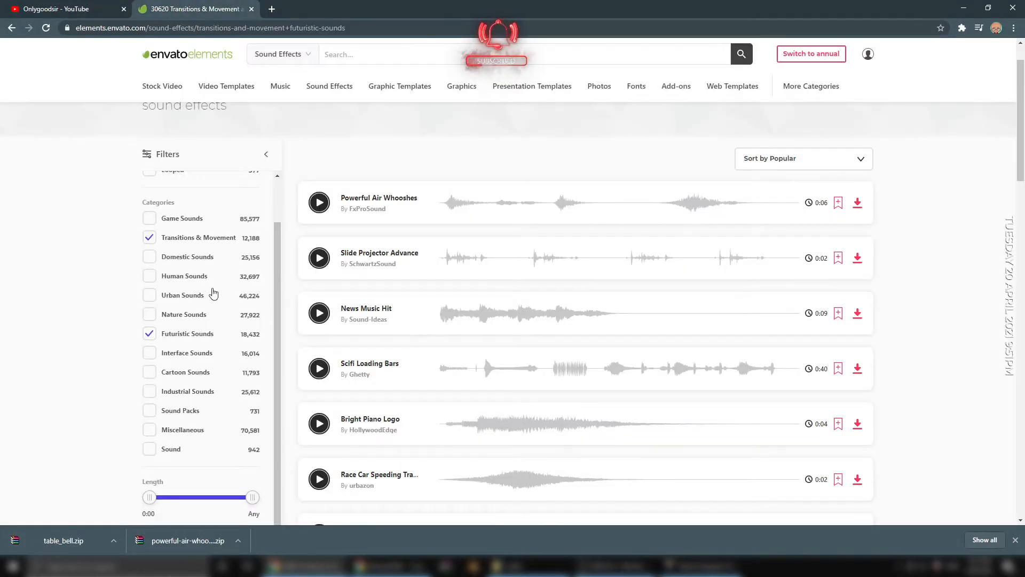
scroll(159, 302, "up", 1)
scroll(199, 385, "up", 1)
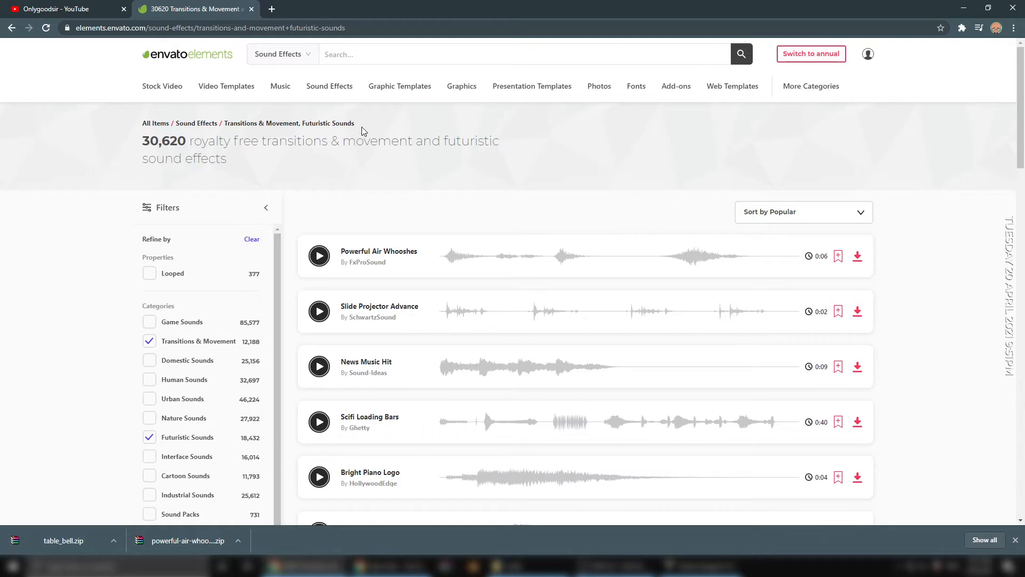
scroll(203, 386, "down", 4)
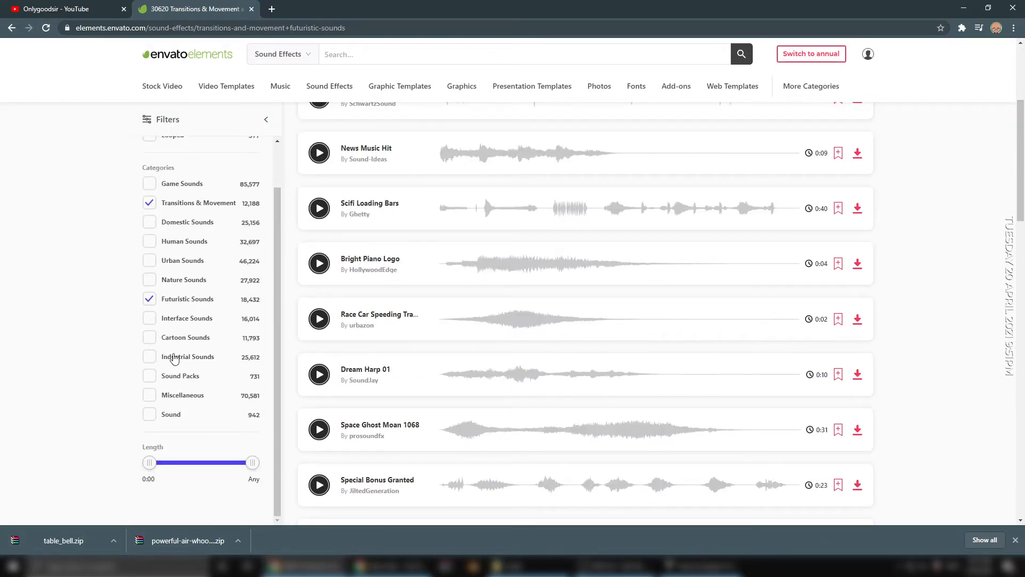
Filter the sound effects to Game Sounds only, browse the results, and minimize the browser to return to Ventuz.
left_click(160, 225)
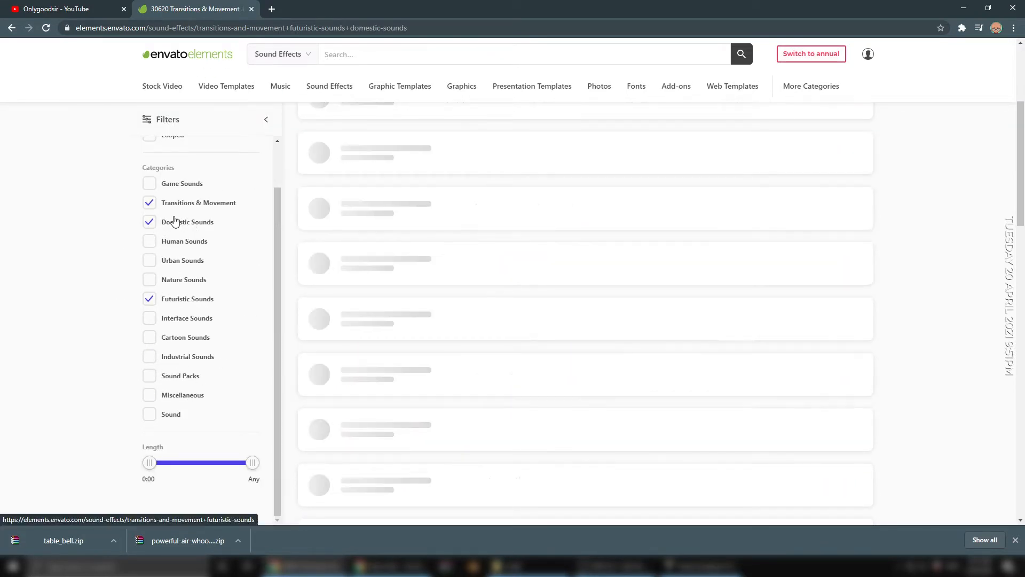
left_click(151, 219)
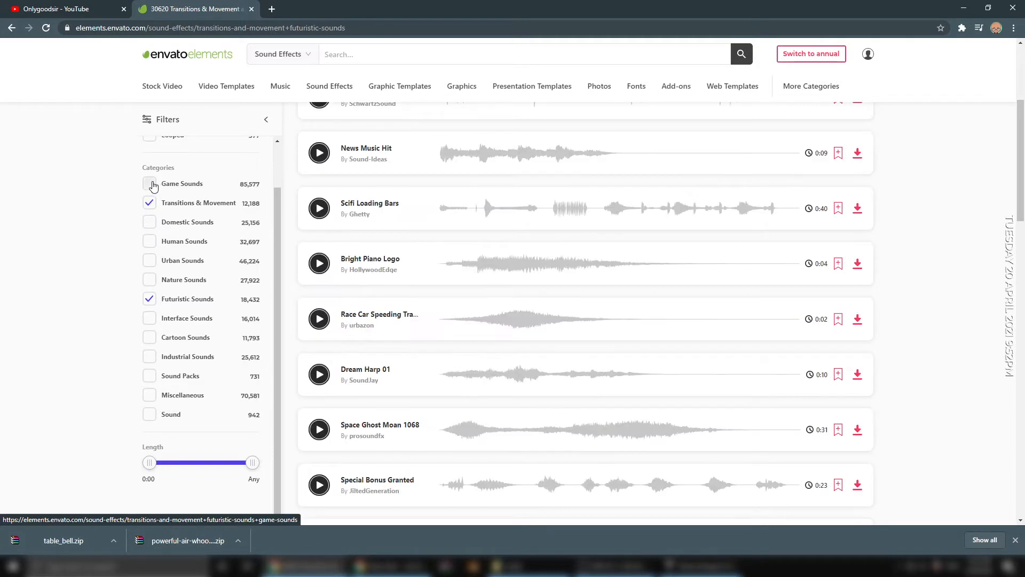
left_click(149, 183)
left_click(150, 203)
left_click(154, 302)
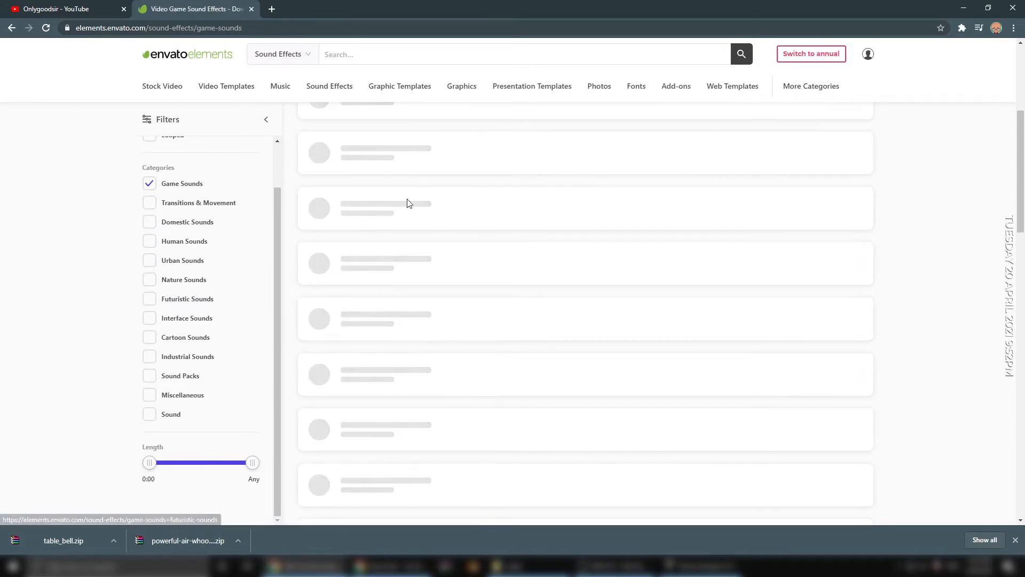
scroll(404, 392, "down", 3)
scroll(405, 392, "down", 4)
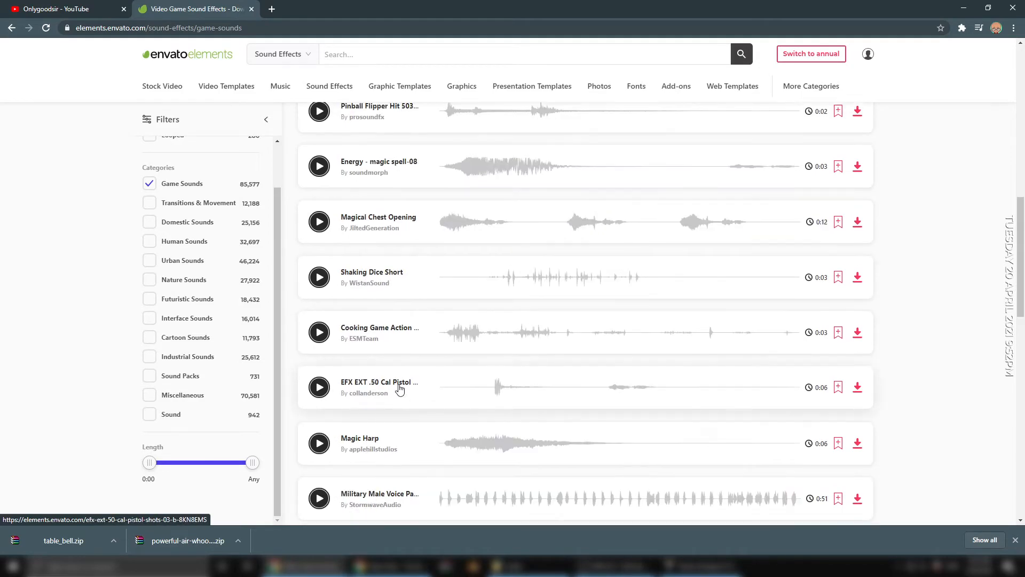
left_click(961, 9)
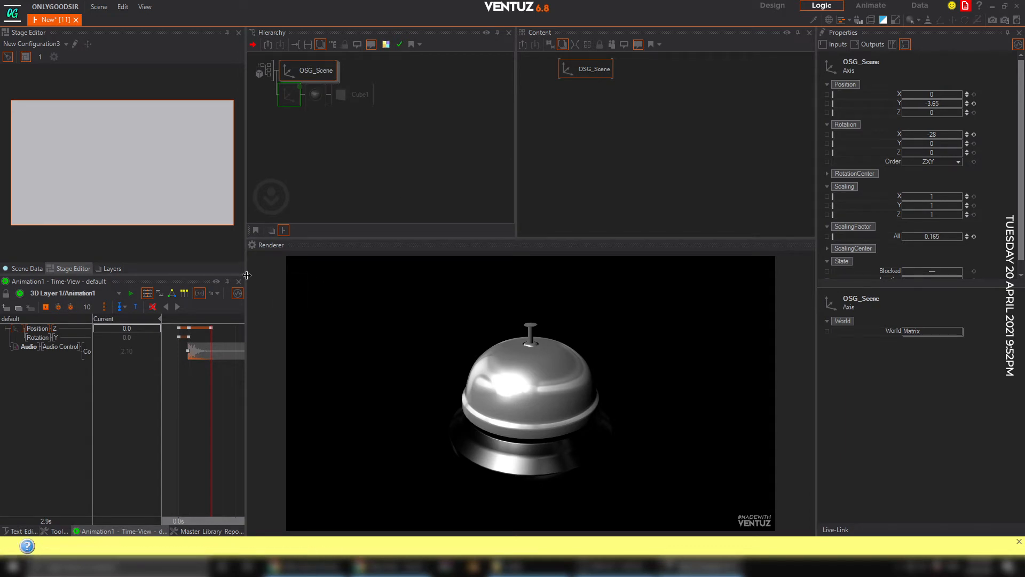
Expand OSG_Scene in the hierarchy, select the Touch Button node on the bell's Button, and reposition its nodes in the Content editor.
left_click(247, 274)
left_click_drag(247, 273, 426, 287)
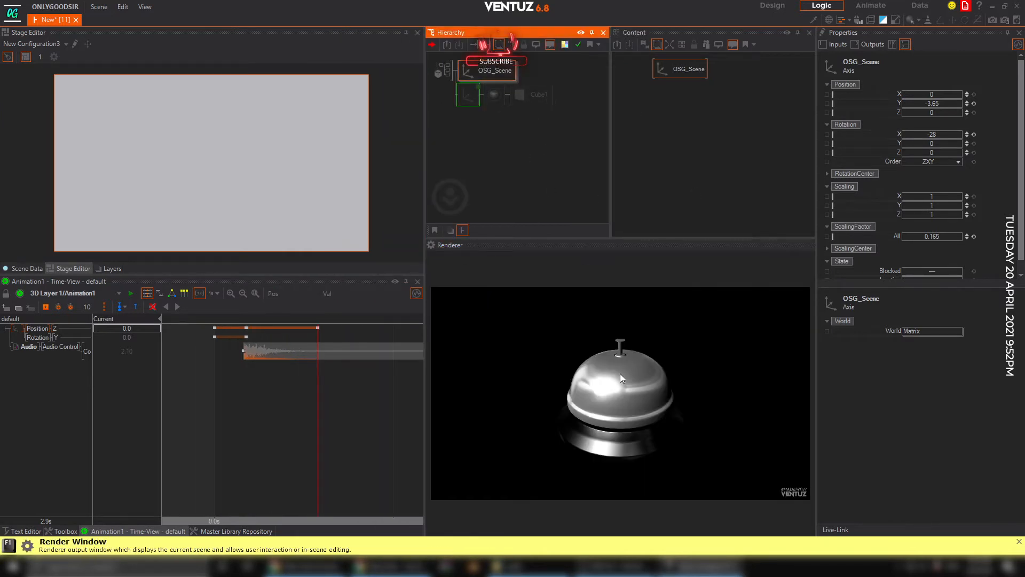
double_click(498, 79)
scroll(565, 147, "right", 6)
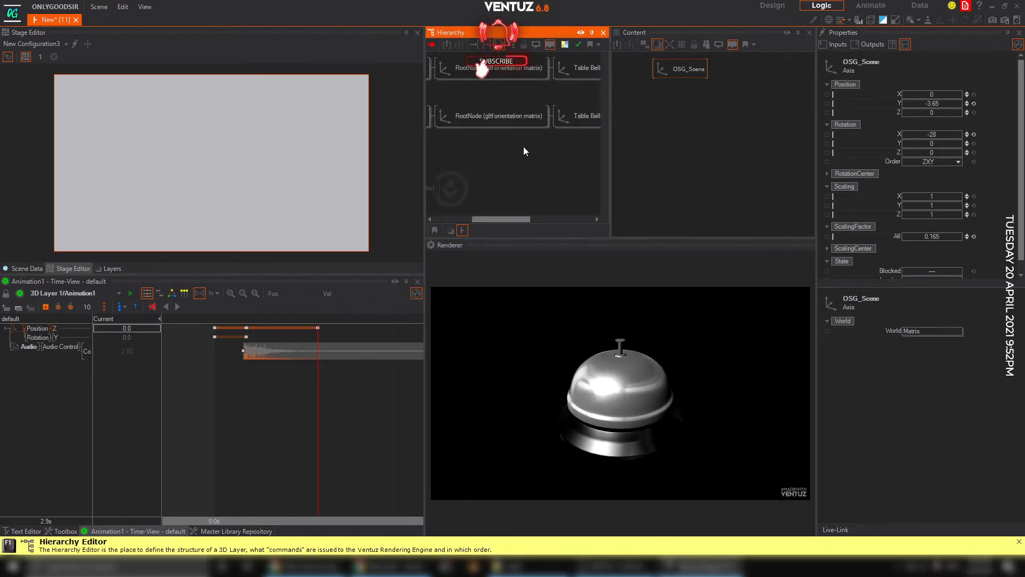
scroll(515, 150, "right", 2)
left_click(541, 164)
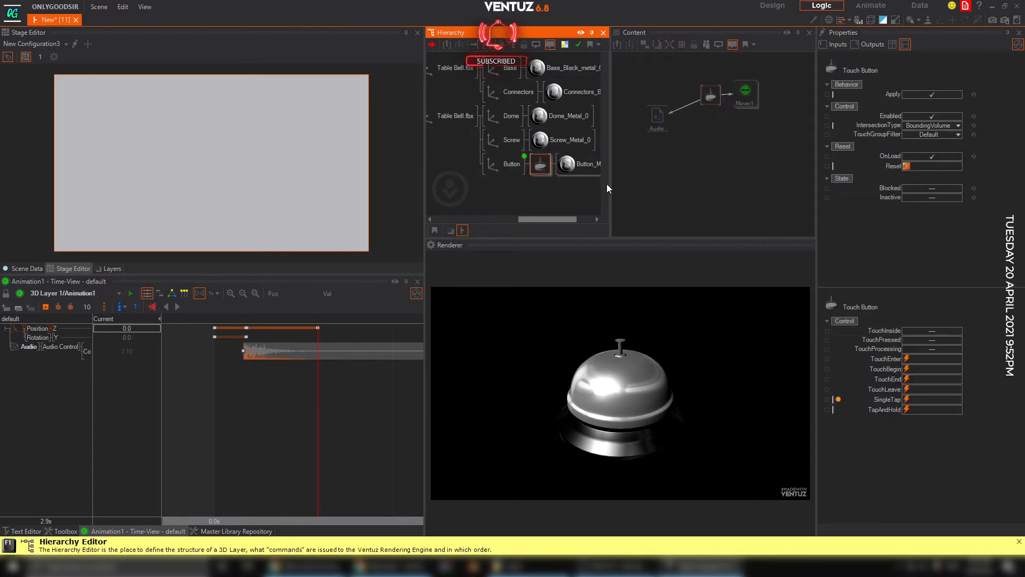
left_click_drag(712, 98, 724, 135)
mouse_move(658, 120)
left_mouse_down()
mouse_move(670, 144)
mouse_move(667, 124)
left_mouse_up()
Add ding.mp3 from the stuff\audio folder to the Content editor as an audio clip and place it below the existing nodes.
left_click(513, 567)
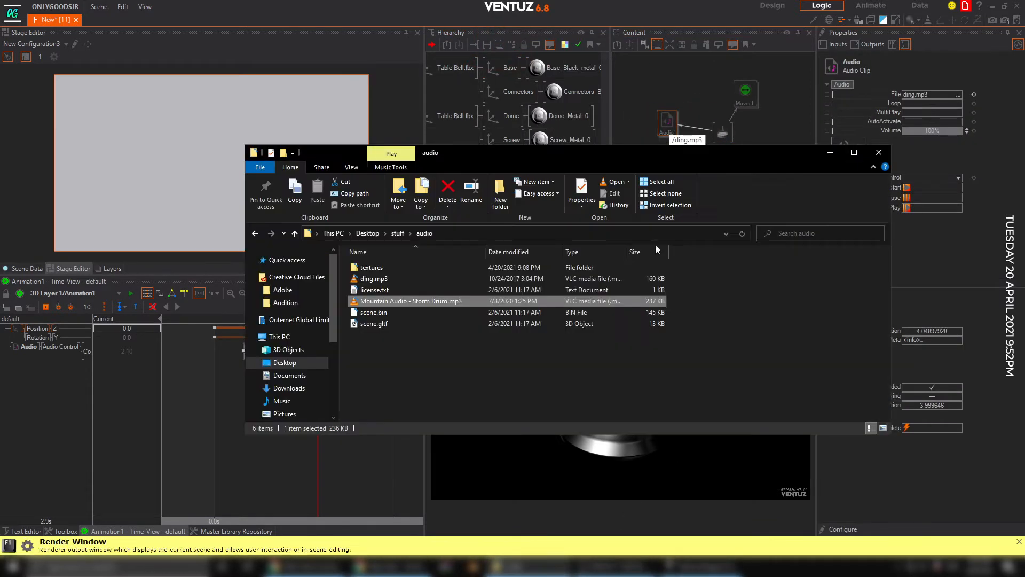
left_click_drag(374, 278, 692, 91)
left_click(831, 154)
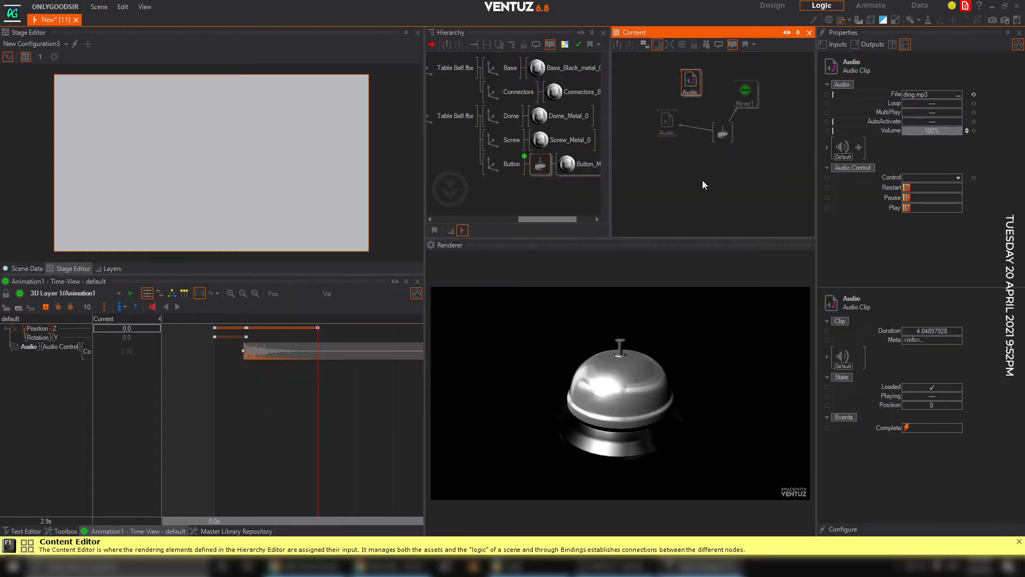
left_click_drag(426, 174, 285, 174)
left_click_drag(593, 106, 591, 188)
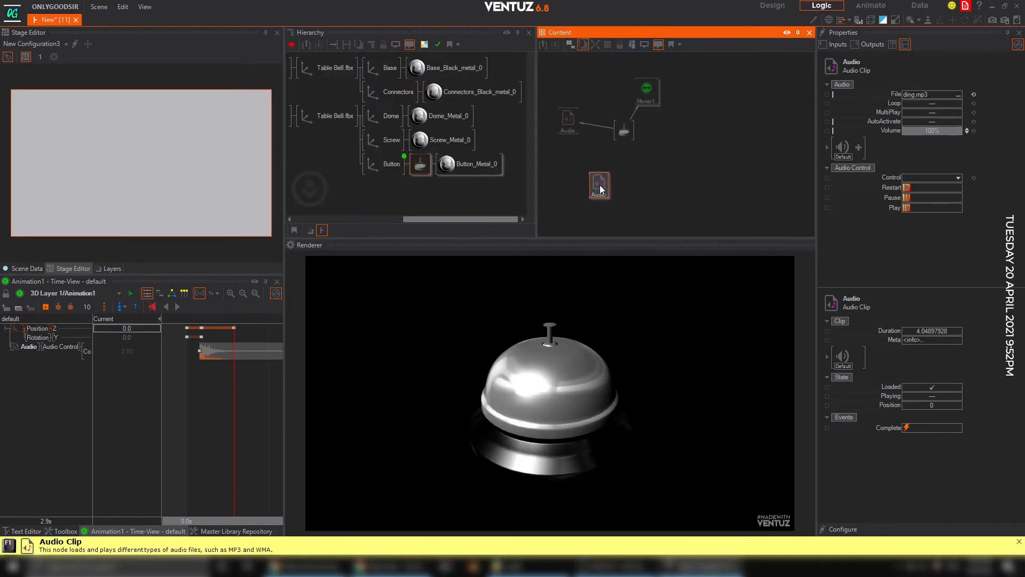
Test playback of the new ding.mp3 clip with its audio control methods, including Restart.
left_click(907, 188)
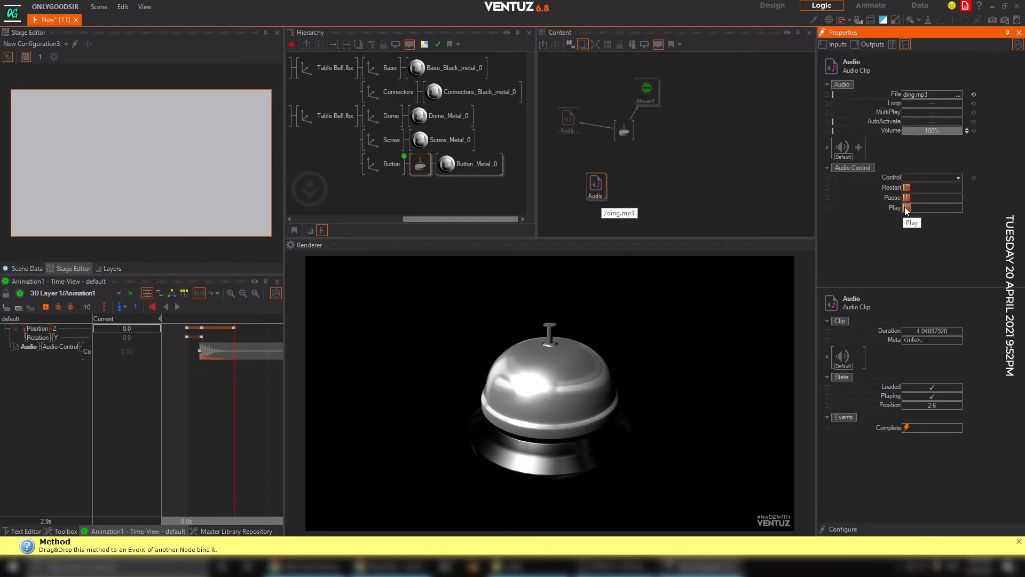
left_click(907, 198)
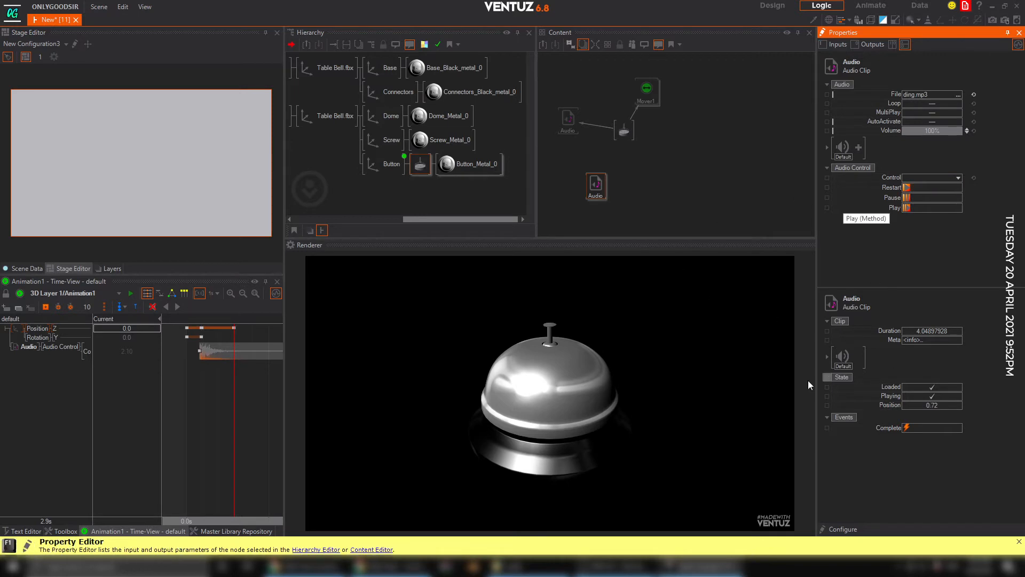
Try to bind the new audio clip's Restart method to the Touch Button node, and tap the bell's button in the Renderer.
left_click(593, 187)
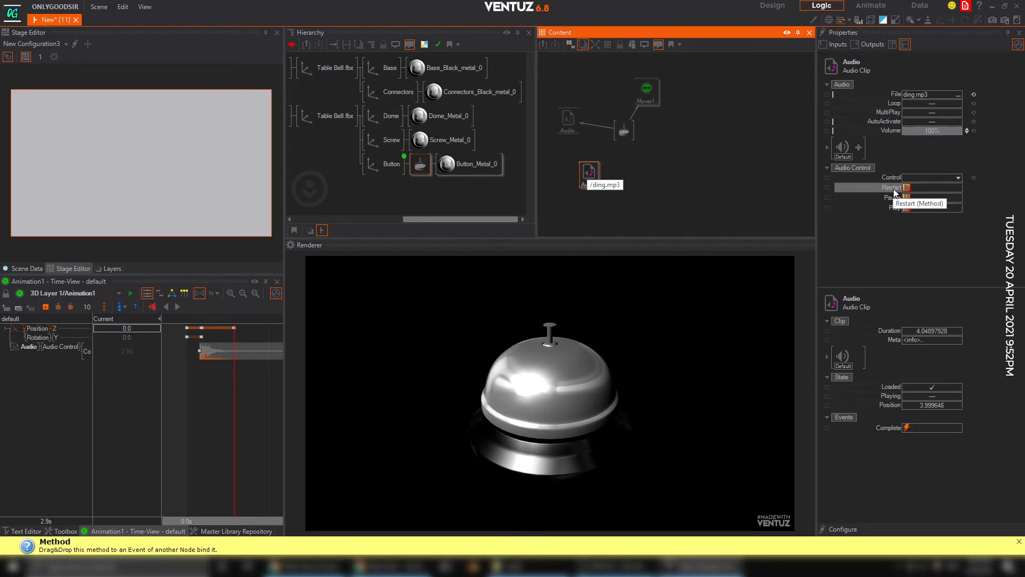
left_click_drag(895, 189, 641, 131)
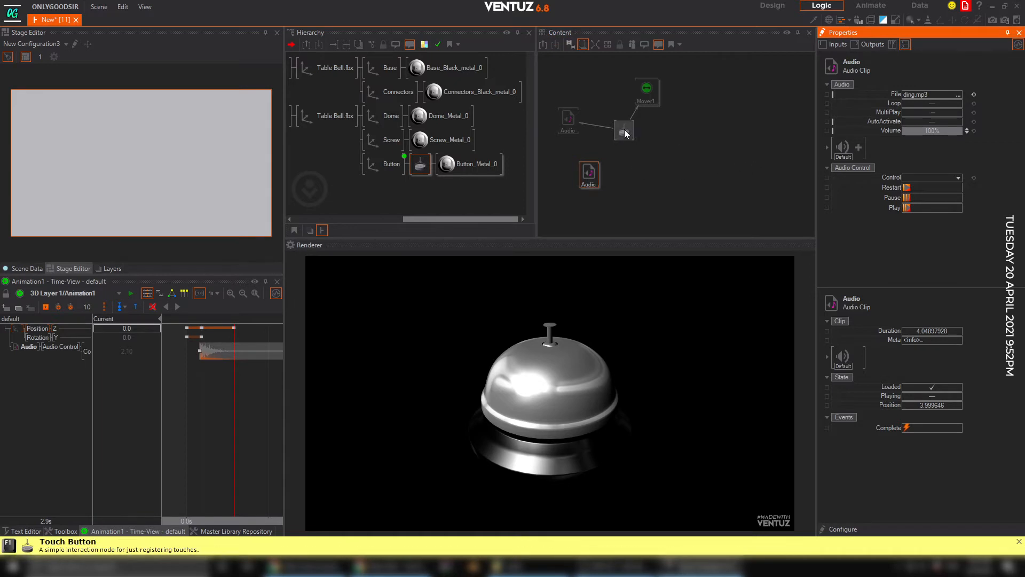
left_click(549, 330)
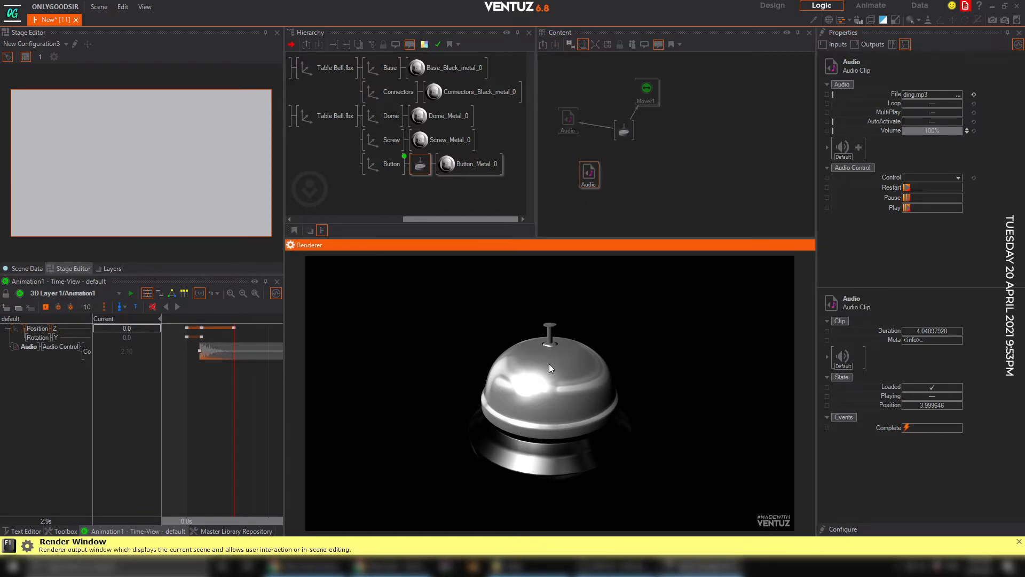
Inspect Mover1, the Touch Button's binding and the linked audio clip, and tap the bell's button to test the sound.
left_click(646, 88)
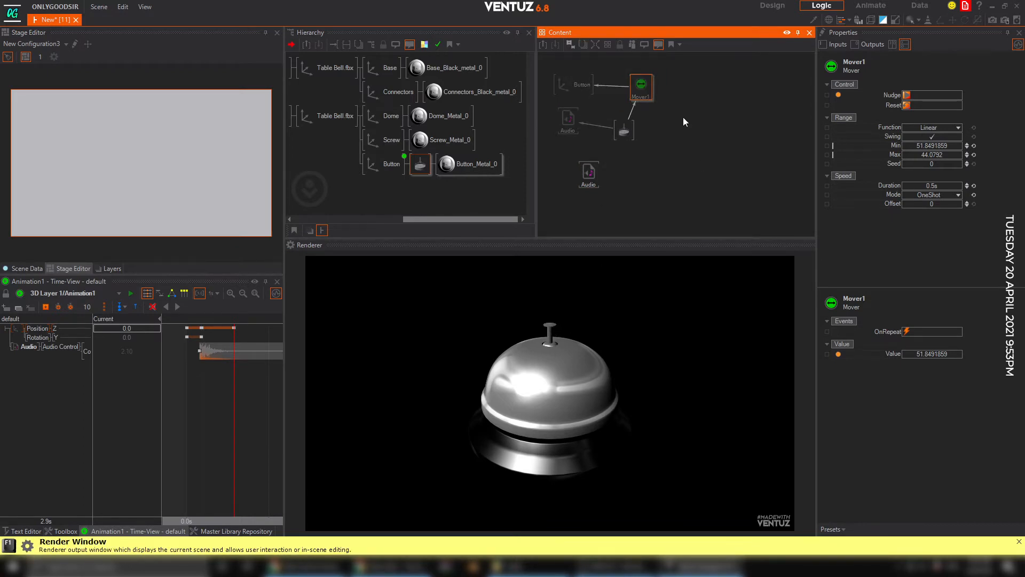
left_click(624, 130)
mouse_move(593, 124)
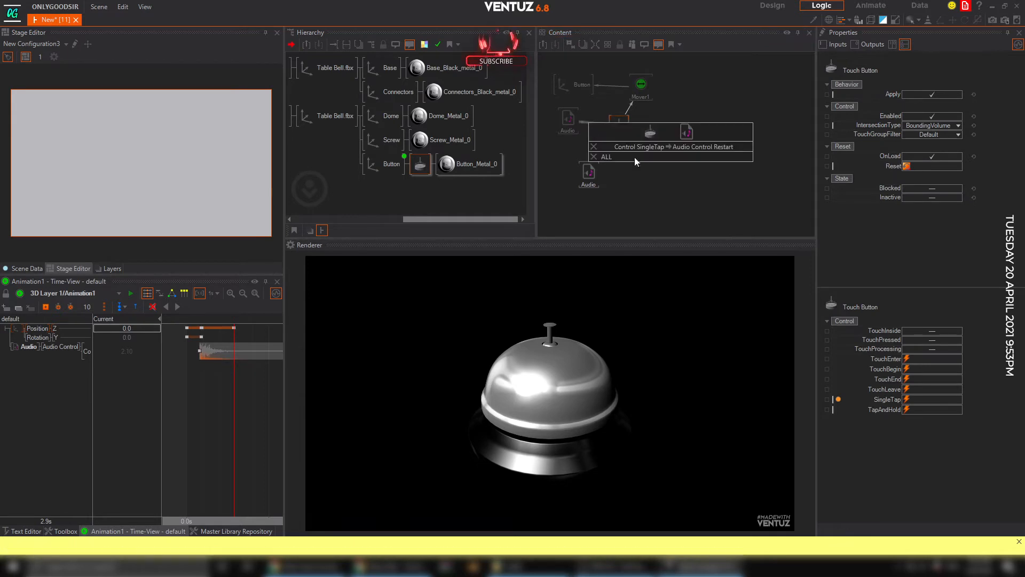
left_click(726, 193)
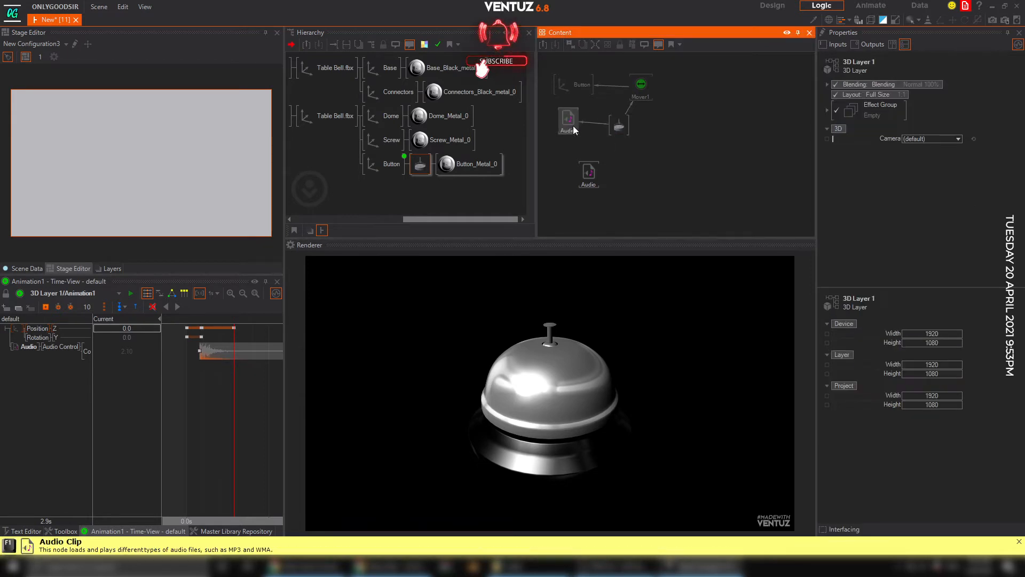
left_click(570, 123)
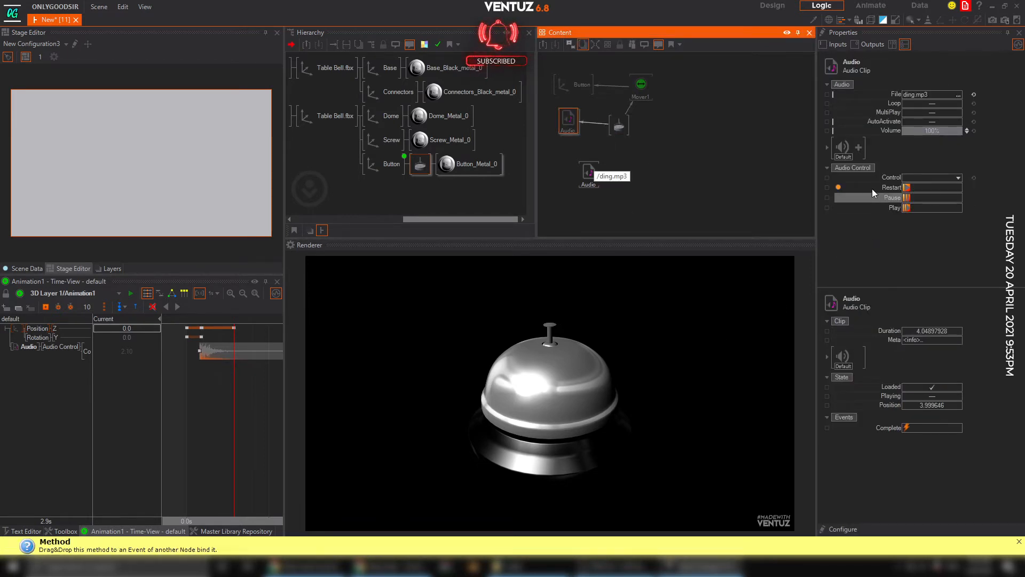
left_click(551, 328)
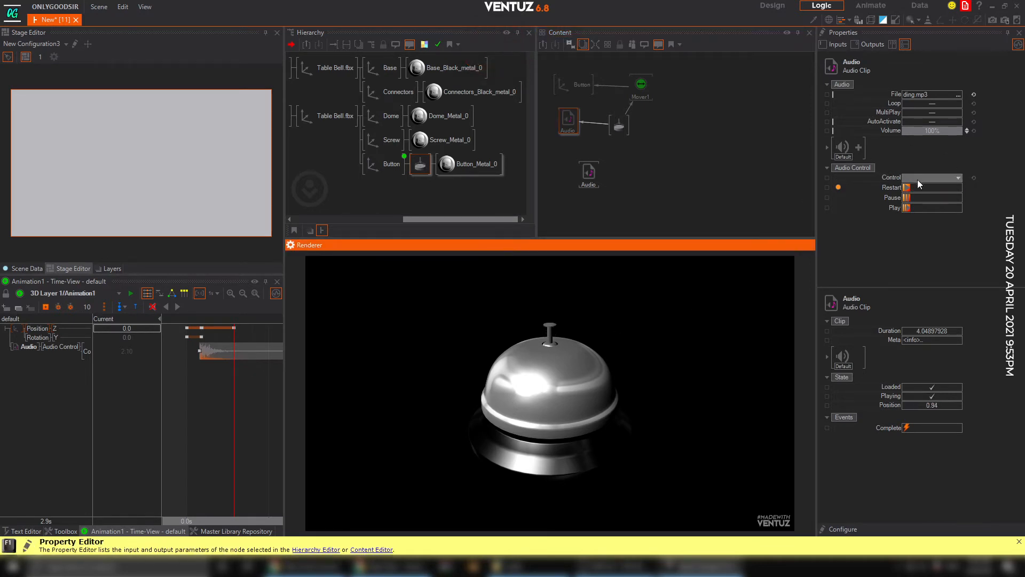
Ring the bell in the Renderer again and examine the linked audio clip and the Touch Button node that triggers it.
left_click(653, 148)
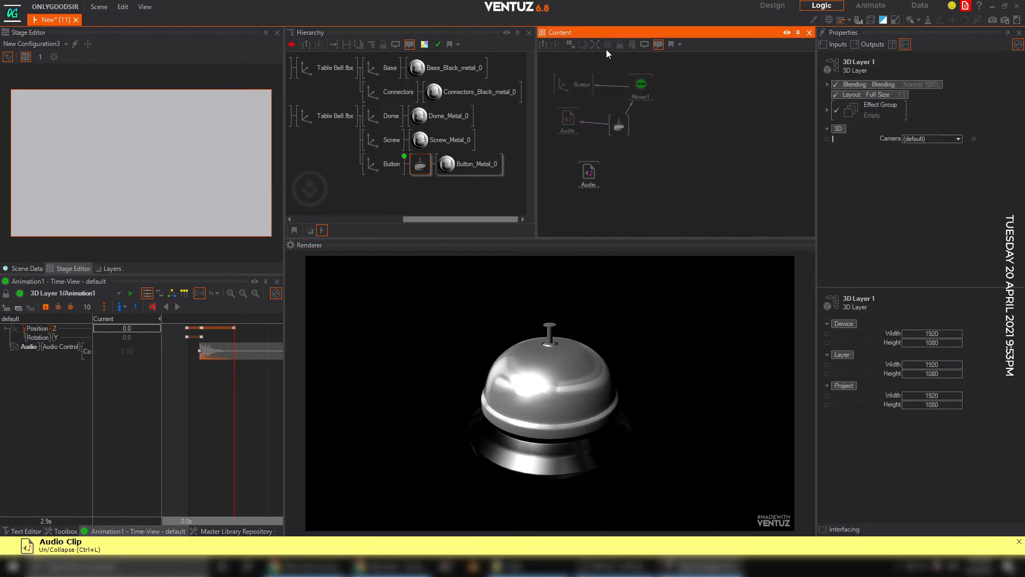
left_click_drag(568, 119, 576, 124)
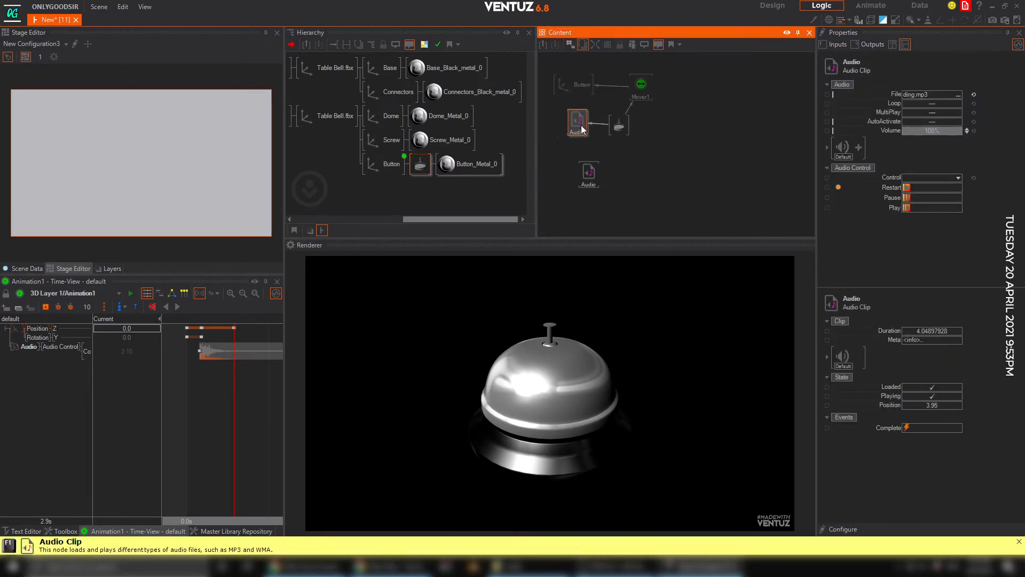
left_click(692, 167)
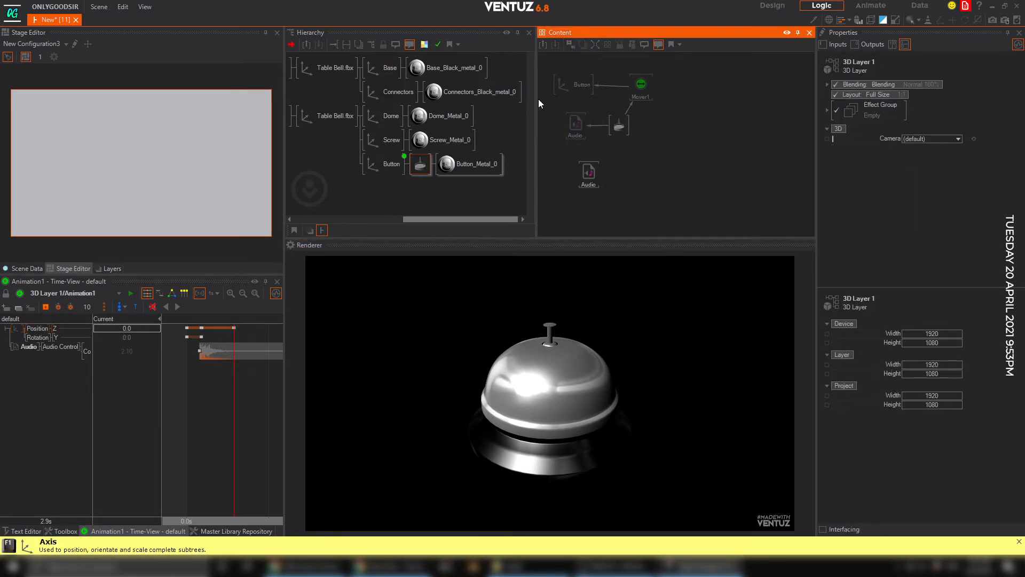
left_click(551, 336)
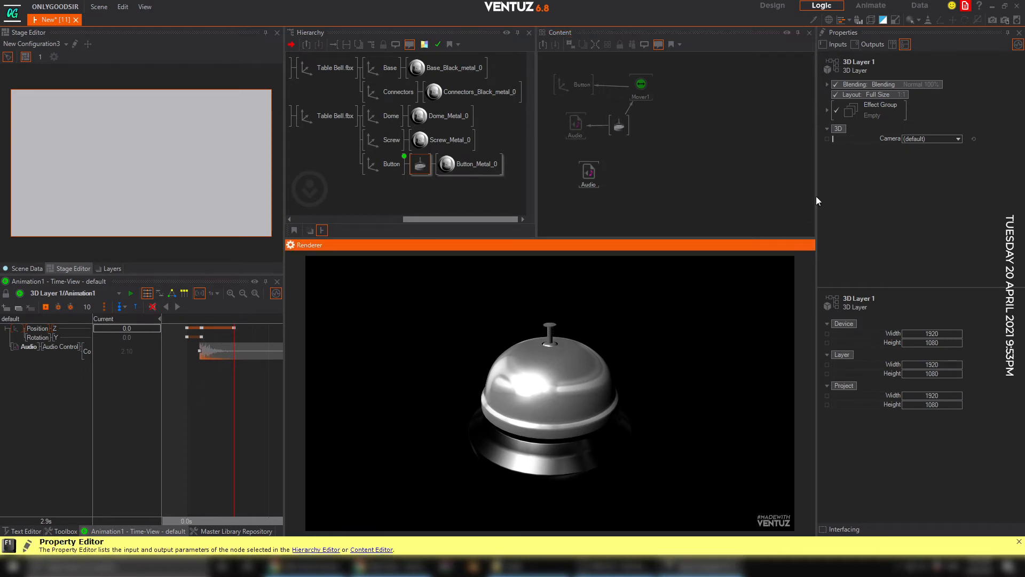
left_click(576, 128)
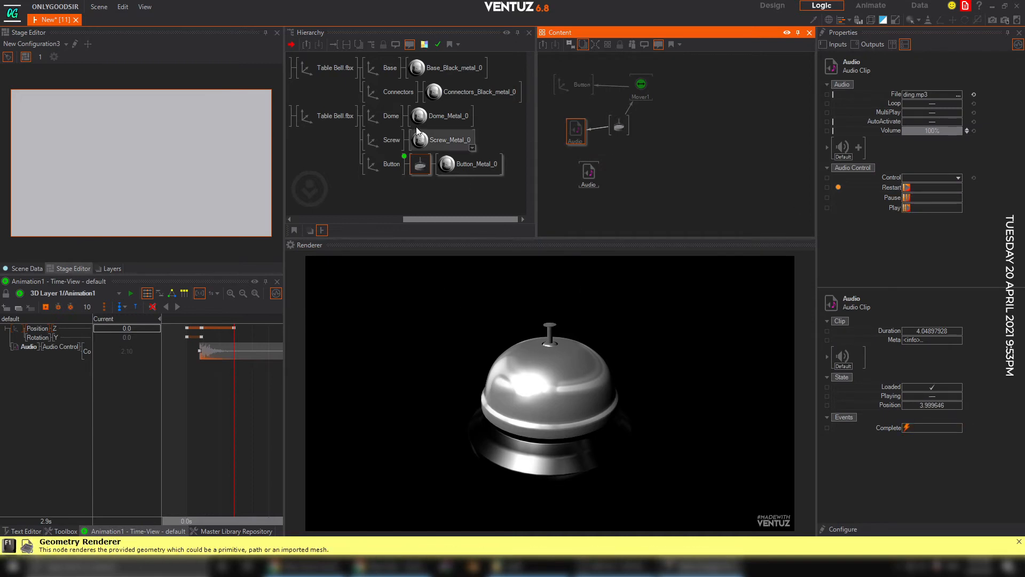
left_click(421, 164)
left_click_drag(575, 129, 565, 126)
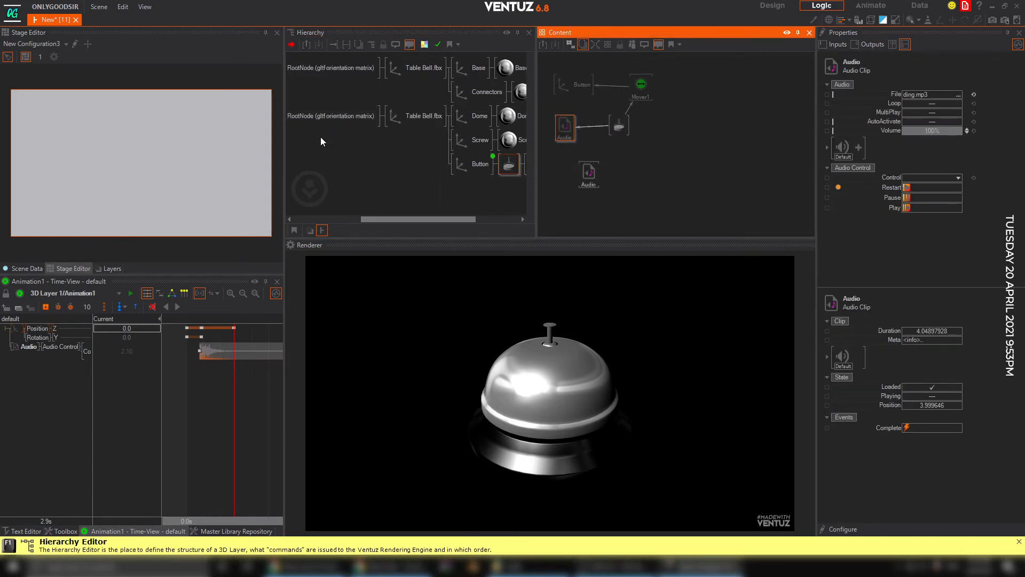
Collapse OSG_Scene in the hierarchy and block it so the bell is not rendered.
middle_click_drag(315, 137, 387, 128)
middle_click_drag(334, 102, 351, 94)
middle_click(343, 75)
left_click(343, 68)
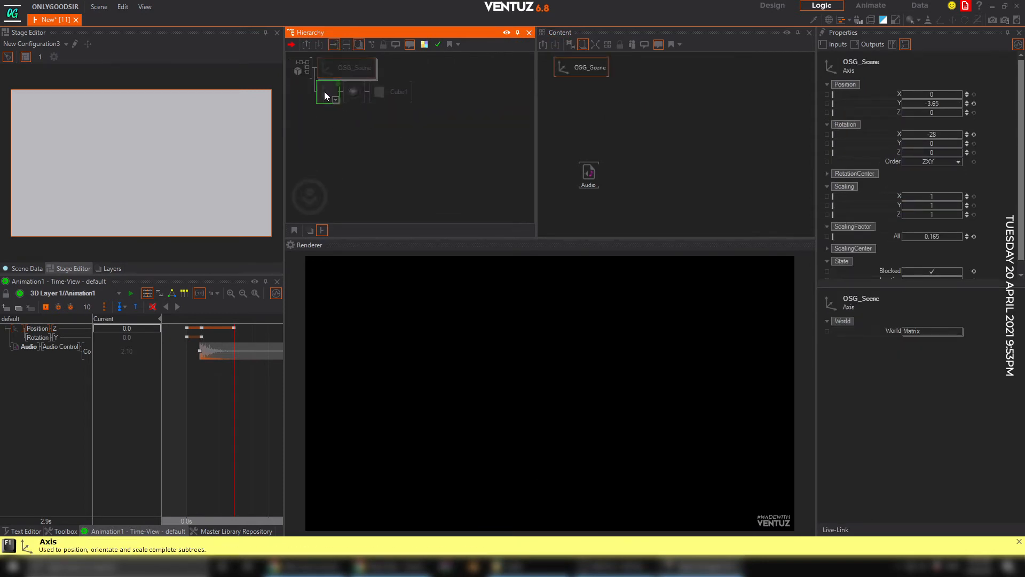
Unblock OSG_Scene, then scale the bell down to about 0.085 and shift it to about -15.4 on X.
left_click(327, 92)
left_click(338, 74)
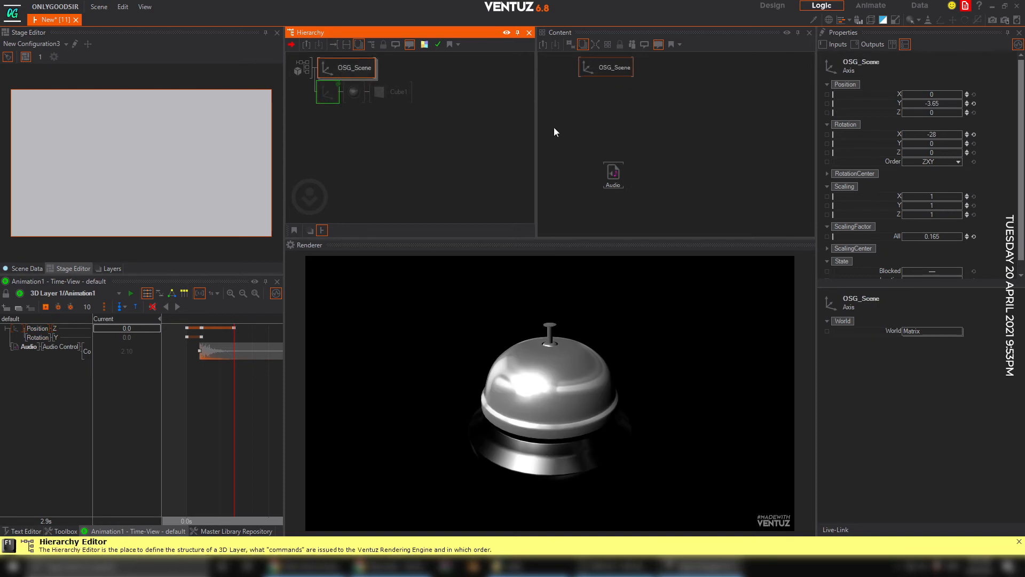
mouse_move(948, 238)
left_mouse_down()
mouse_move(934, 238)
mouse_move(943, 238)
left_mouse_up()
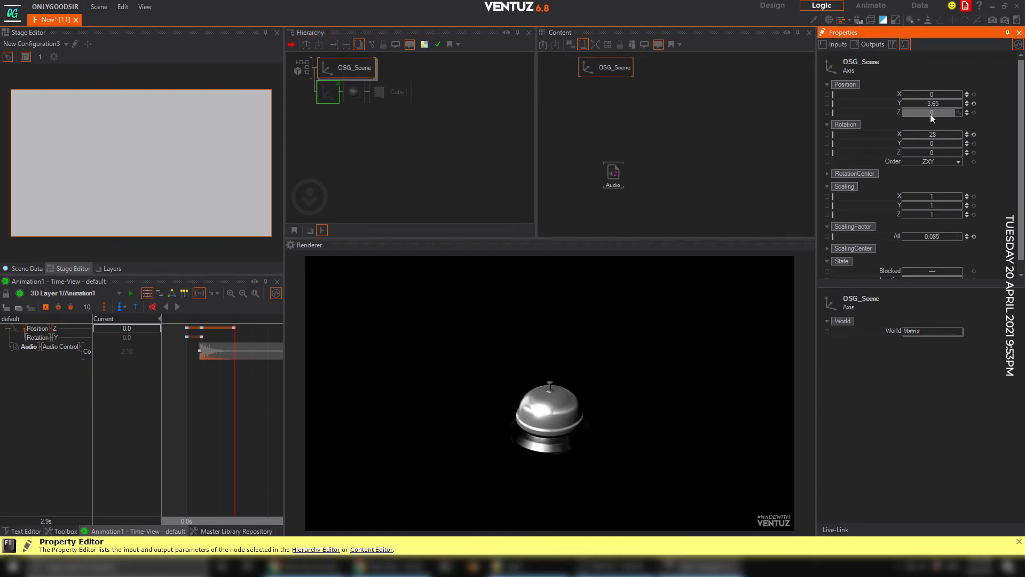
left_click_drag(932, 95, 908, 97)
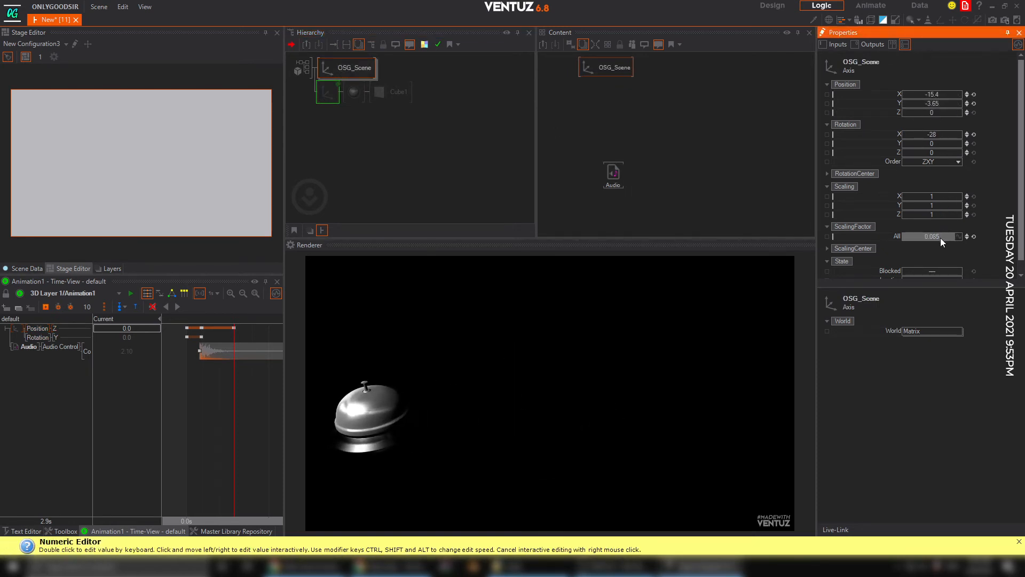
mouse_move(945, 237)
left_mouse_down()
mouse_move(929, 239)
mouse_move(939, 239)
left_mouse_up()
Unblock the cube's Axis and place its audio clip above Animation1, apart from the bell's ding.mp3 clip.
left_click(327, 96)
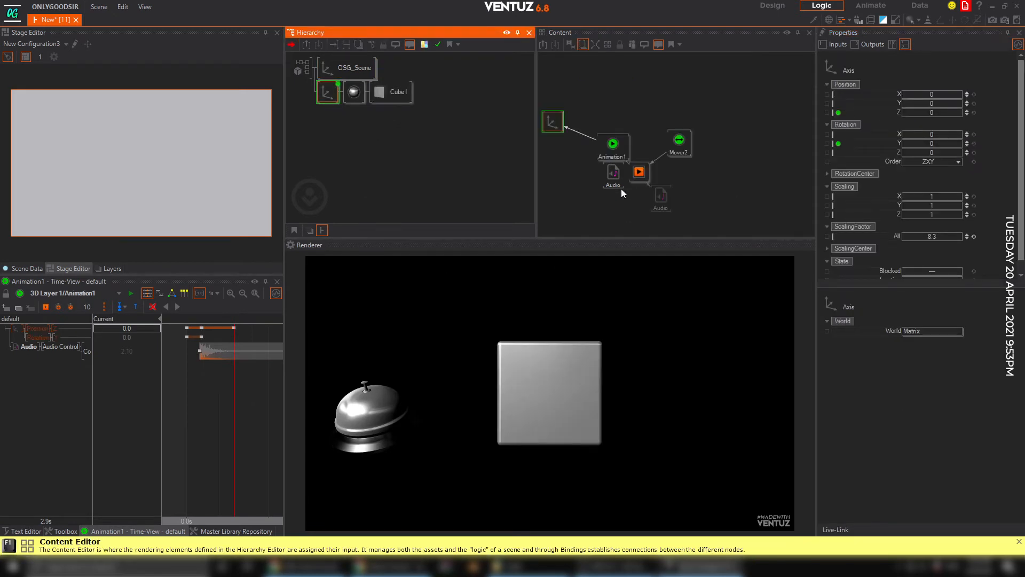
left_click_drag(613, 174, 575, 202)
left_click_drag(665, 193, 639, 78)
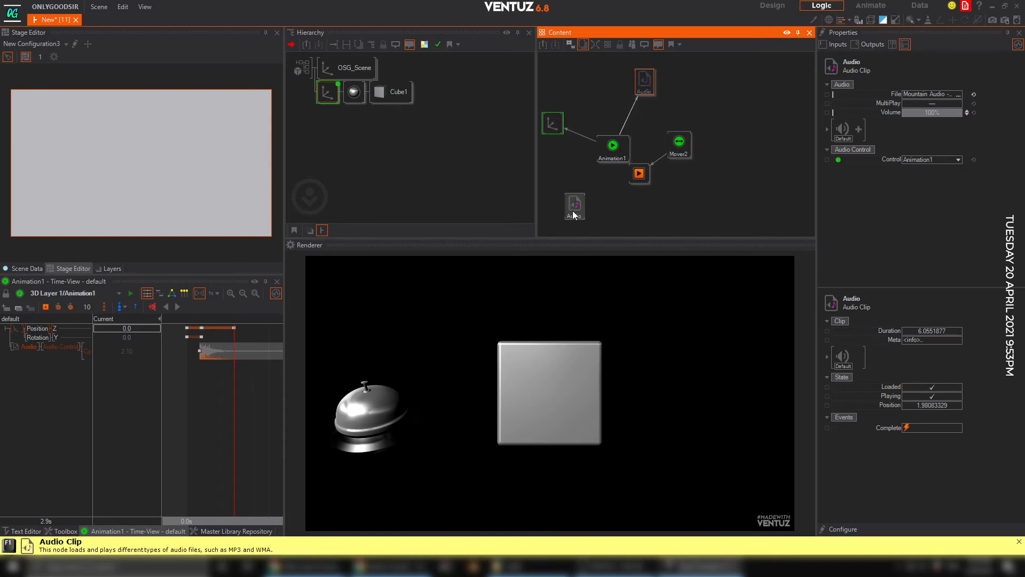
left_click_drag(575, 212, 561, 202)
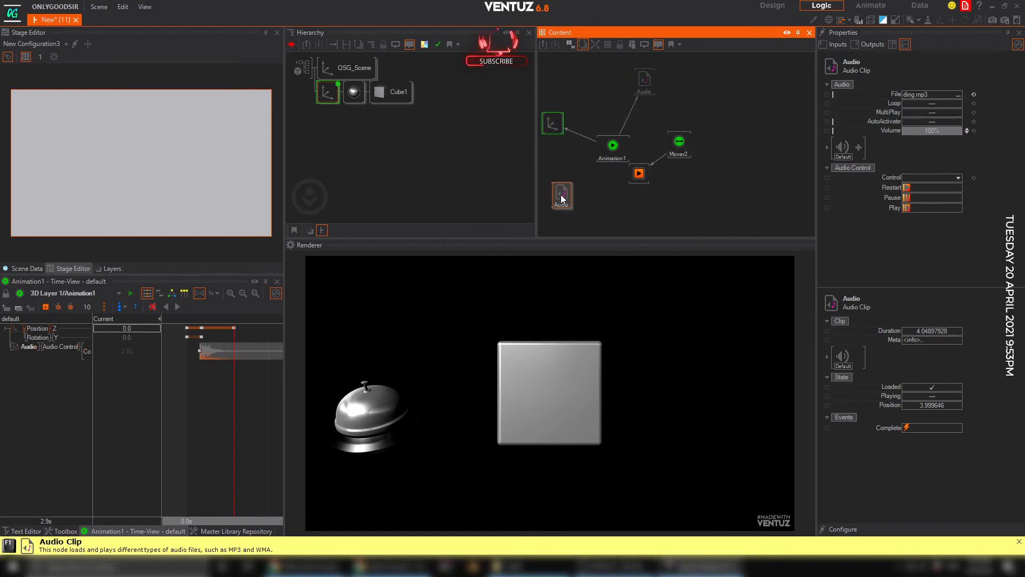
Remove the ding.mp3 audio clip from the Content graph and tidy the remaining Audio and Mover2 nodes around Animation1.
key("Delete")
left_click(635, 86)
left_click_drag(635, 86, 621, 105)
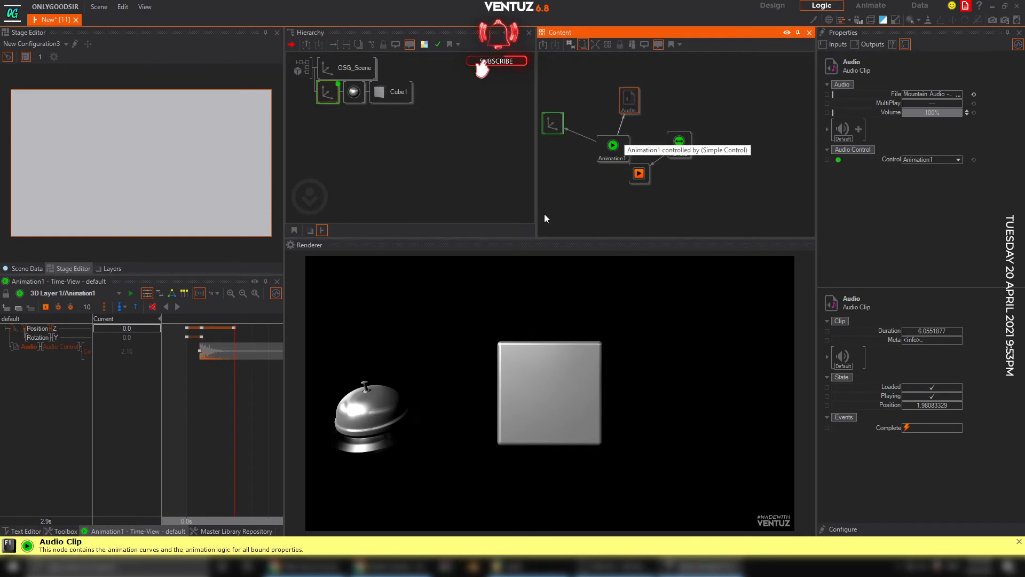
left_click_drag(684, 155, 713, 156)
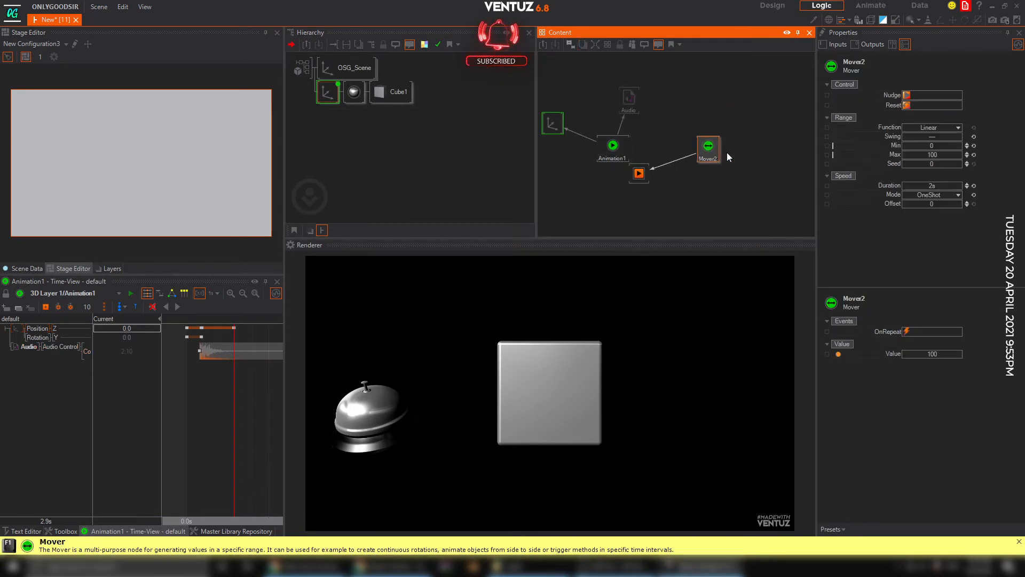
Trigger Mover2's Nudge to play the cube animation, and widen the Animation Editor to show more of the timeline.
left_click(907, 96)
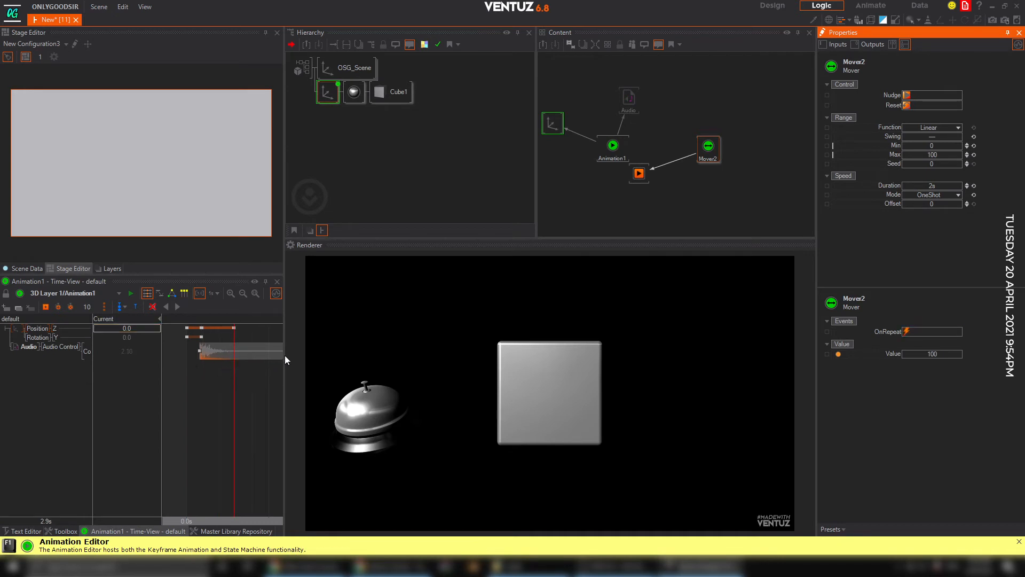
left_click_drag(283, 368, 451, 369)
left_click(342, 379)
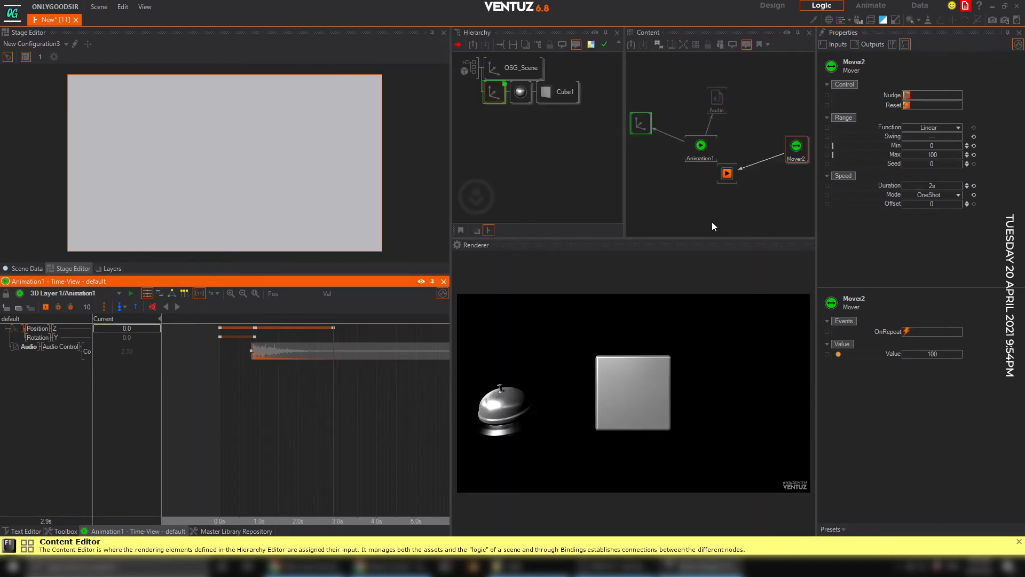
Remove the binding between Animation1 and the Audio clip, and bind the clip's Control to Animation1 again.
left_click_drag(687, 181, 689, 158)
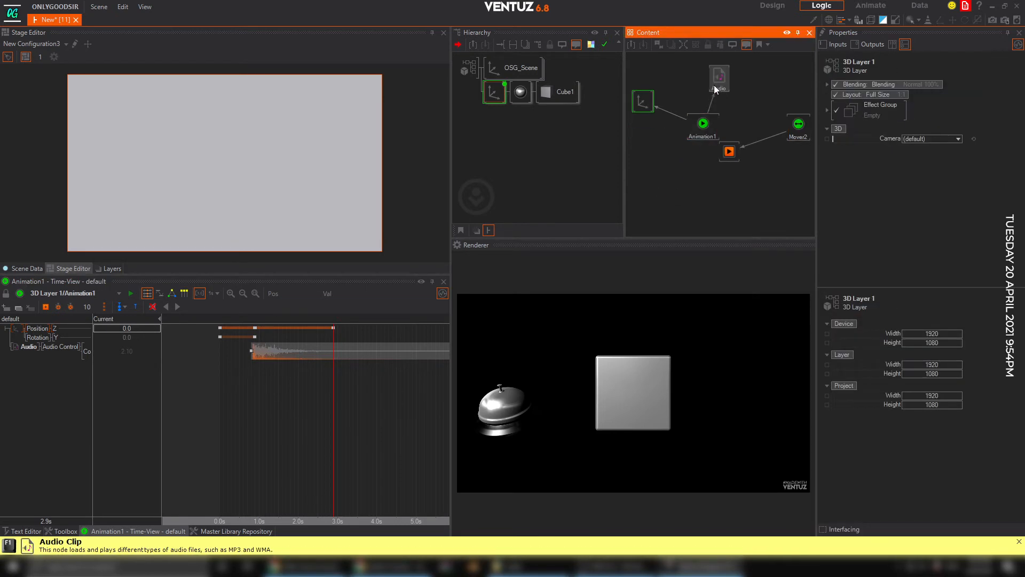
left_click(712, 109)
left_click(717, 122)
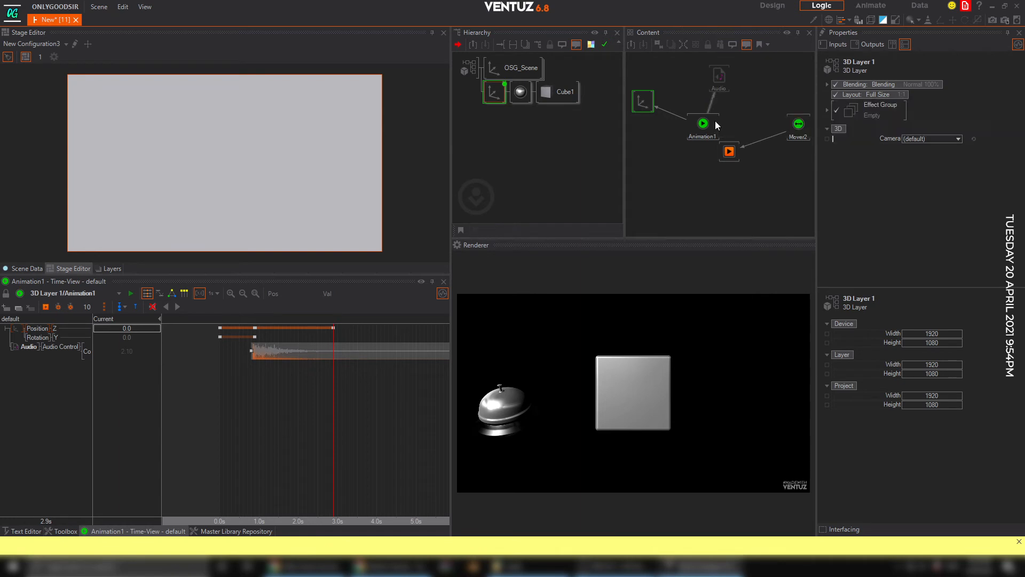
left_click(721, 78)
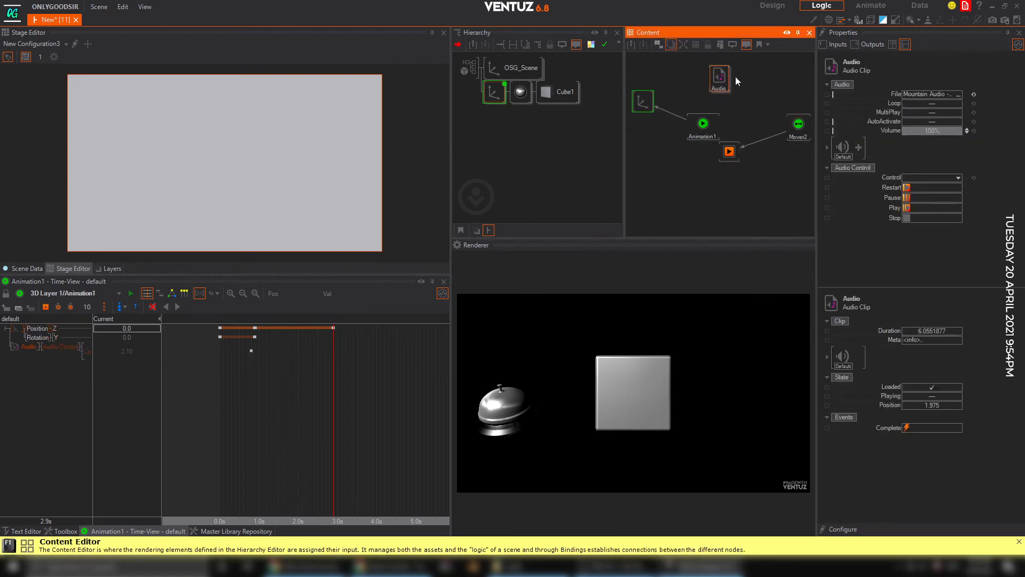
left_click_drag(881, 178, 706, 126)
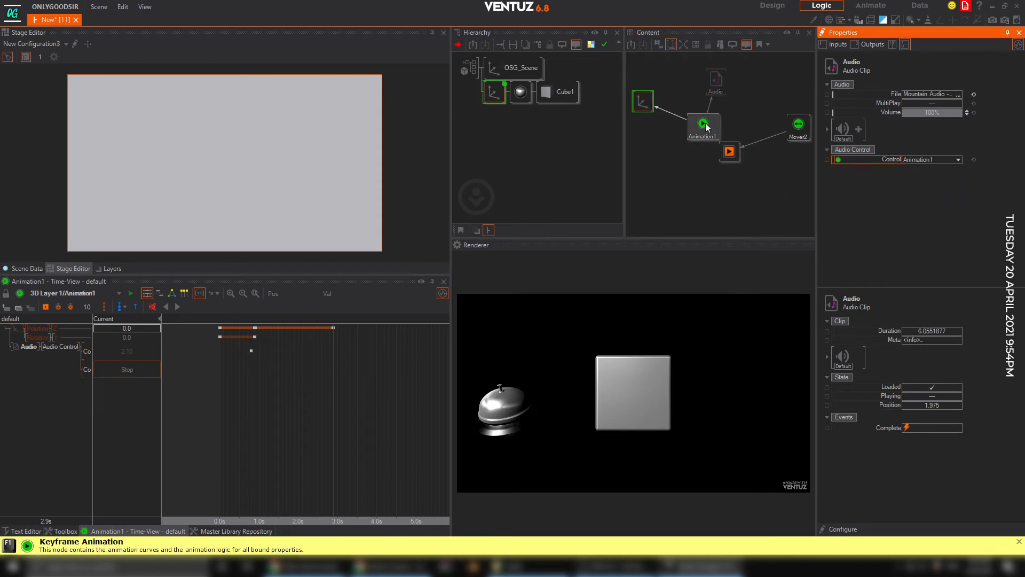
Add a keyframe for the audio clip on its new Audio Control track and move it to 0.6 s.
left_click_drag(335, 392, 255, 394)
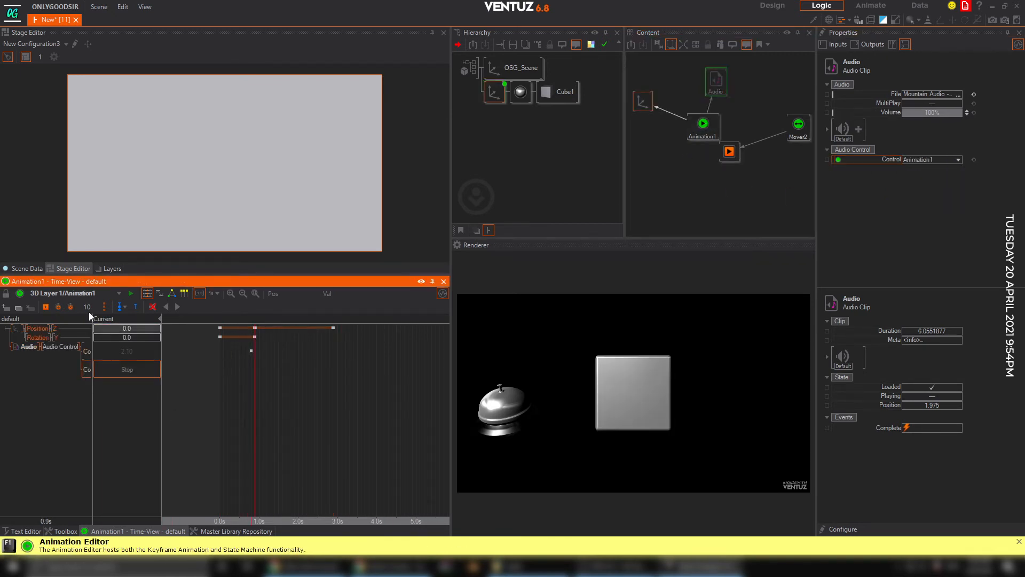
left_click(47, 306)
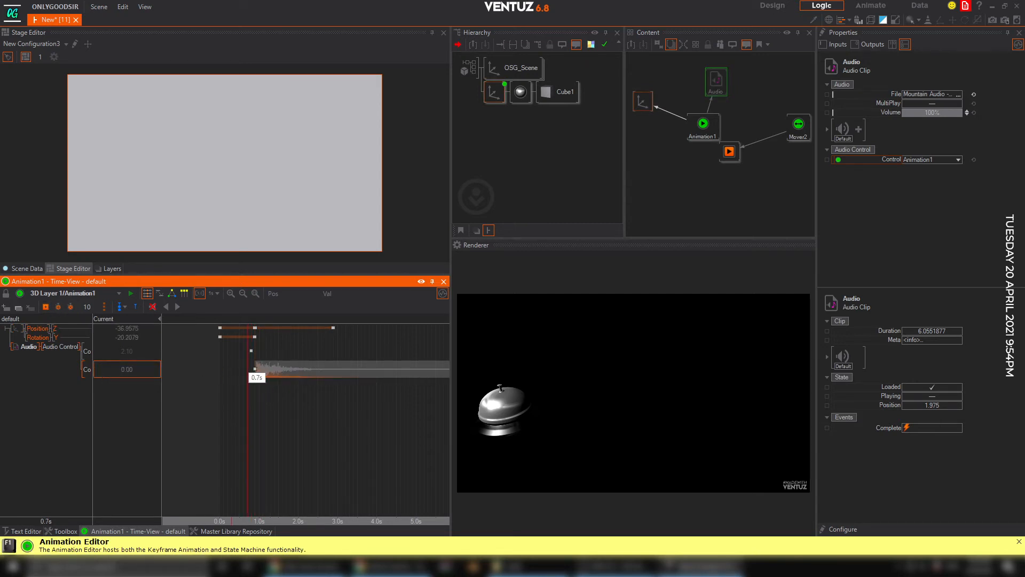
mouse_move(255, 369)
left_mouse_down()
mouse_move(224, 372)
mouse_move(245, 372)
left_mouse_up()
mouse_move(258, 392)
right_mouse_down()
mouse_move(218, 394)
mouse_move(255, 392)
right_mouse_up()
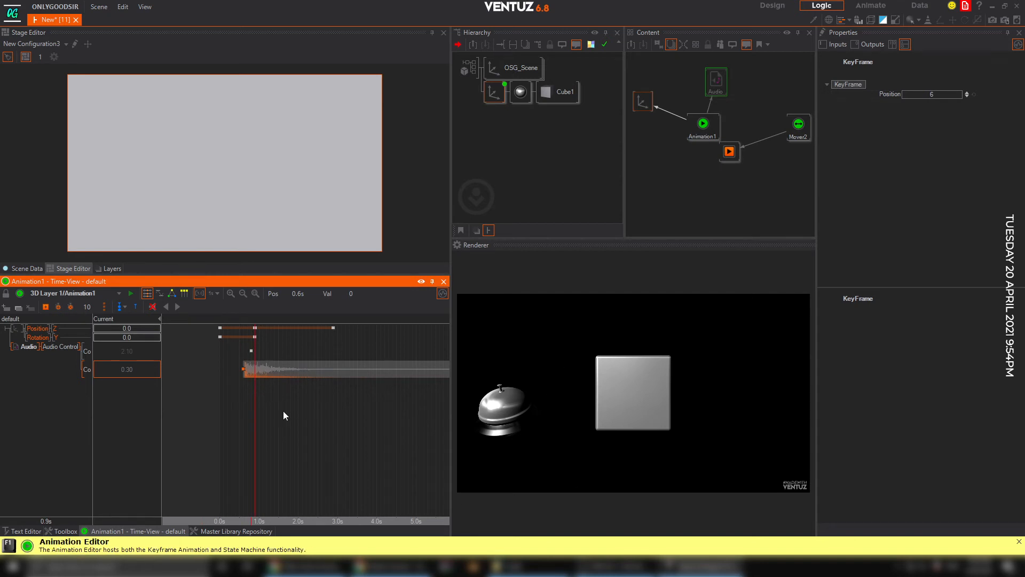
Add a Stop keyframe at 1.4 s on the Audio Control track and play the animation from 0.0 s.
middle_click_drag(322, 410, 270, 408)
scroll(280, 412, "down", 1)
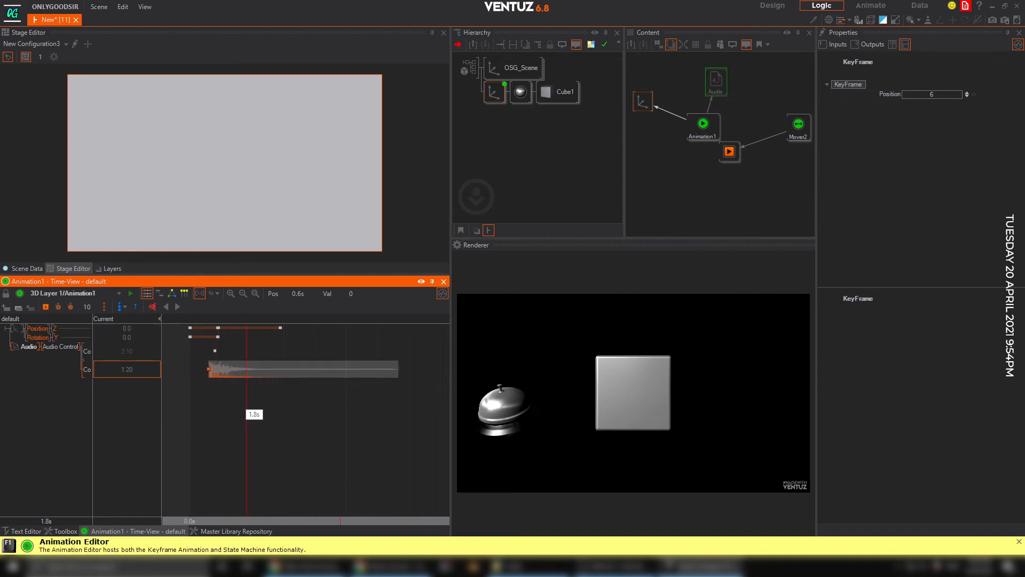
left_click(47, 308)
left_click_drag(312, 370, 222, 390)
scroll(244, 407, "up", 6)
middle_click_drag(243, 406, 383, 404)
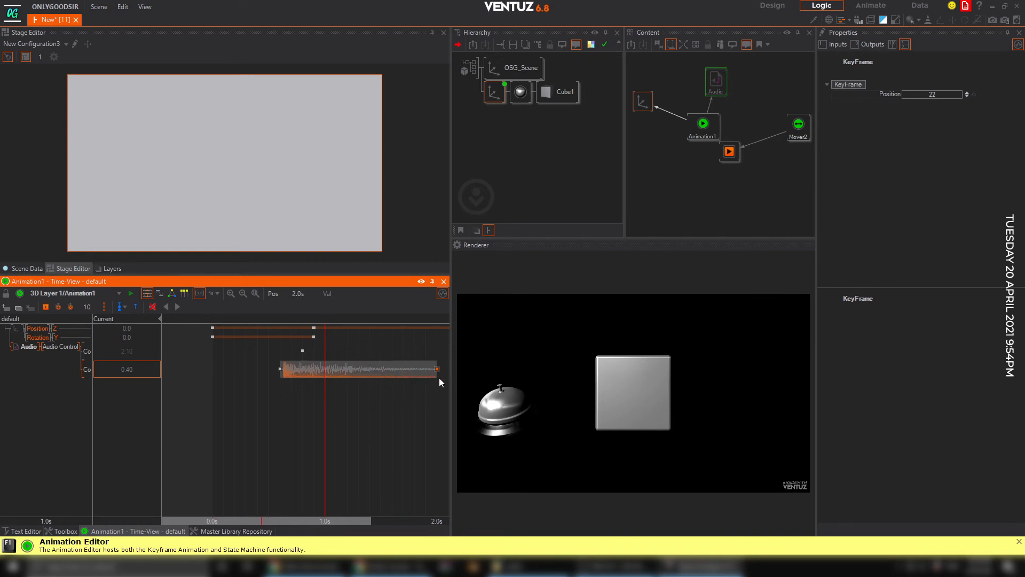
middle_click_drag(370, 404, 350, 413)
scroll(345, 420, "down", 2)
left_click_drag(291, 410, 234, 404)
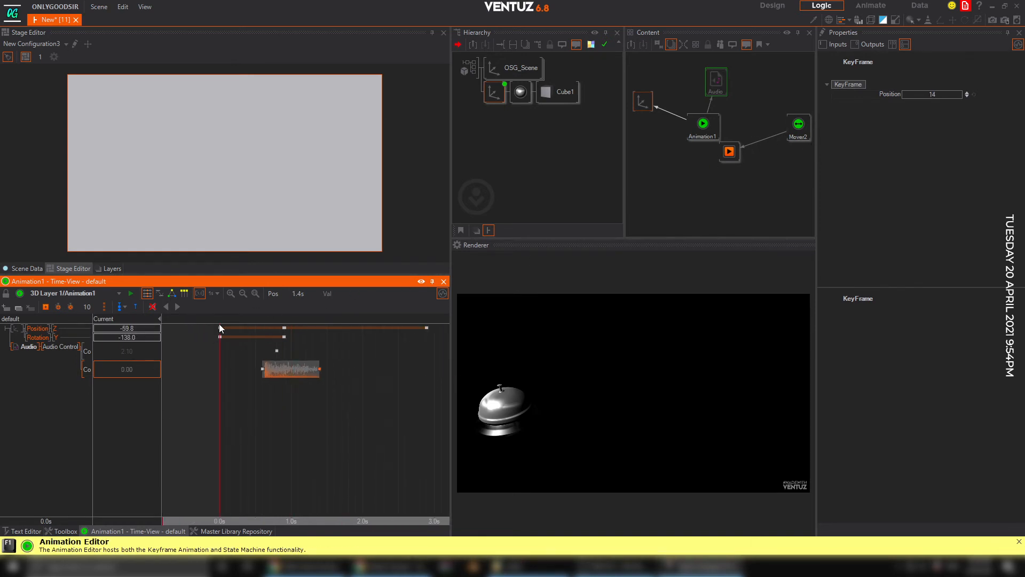
left_click(178, 307)
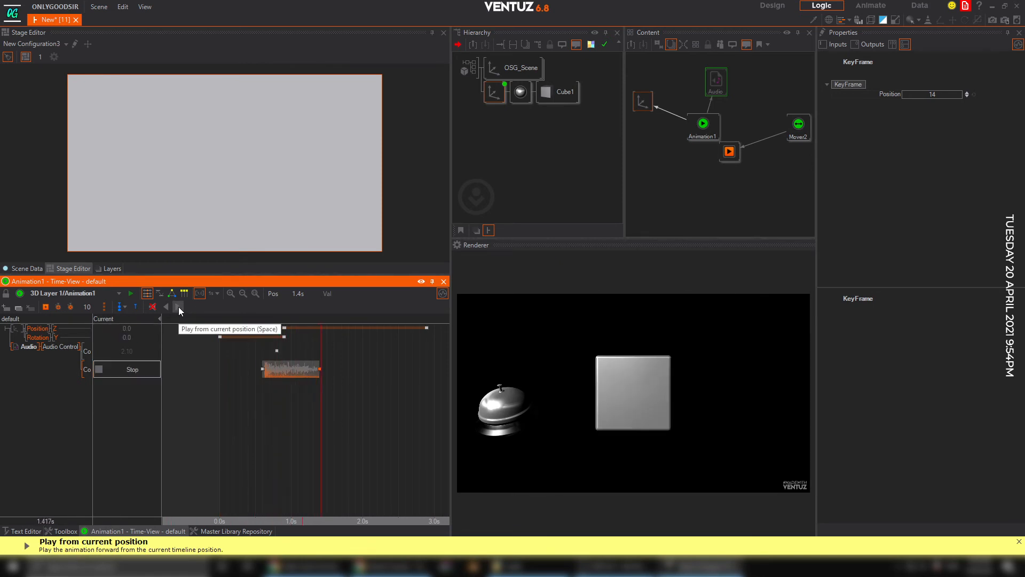
Move the audio's Stop keyframe to 2.9 s and replay the animation from 0.0 s.
middle_click_drag(320, 369, 294, 368)
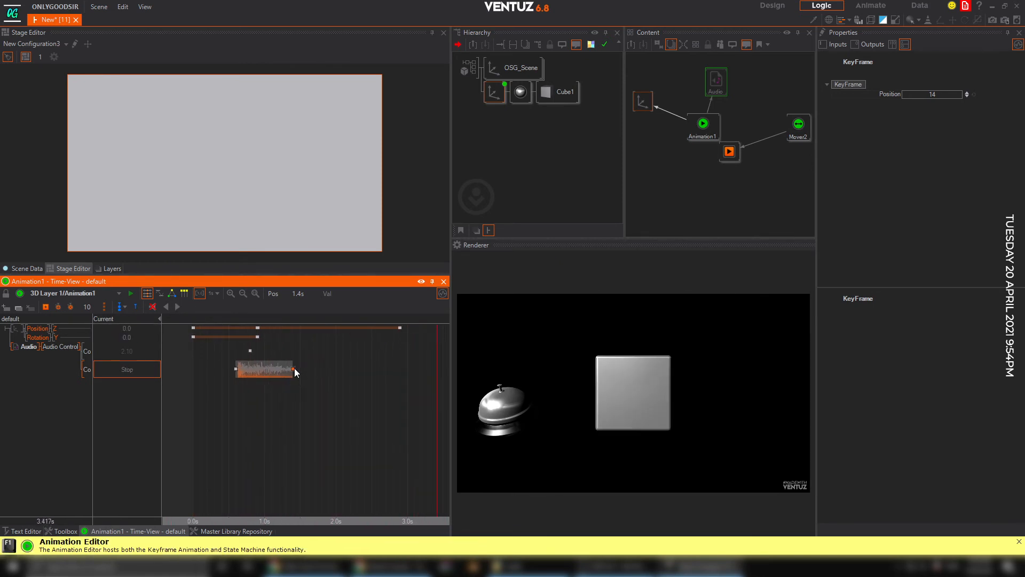
left_click_drag(294, 367, 398, 370)
right_click_drag(344, 433, 191, 423)
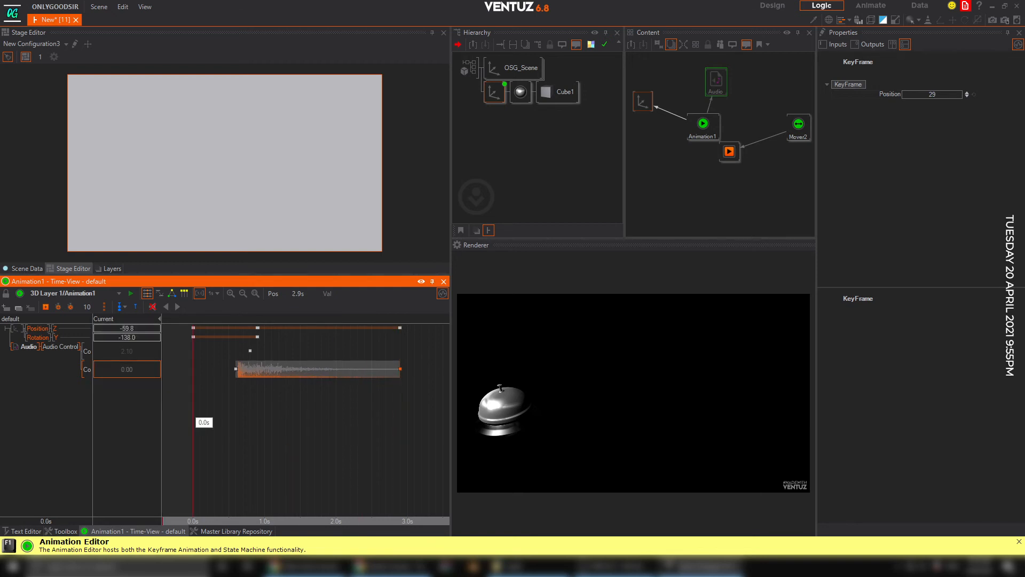
left_click(177, 307)
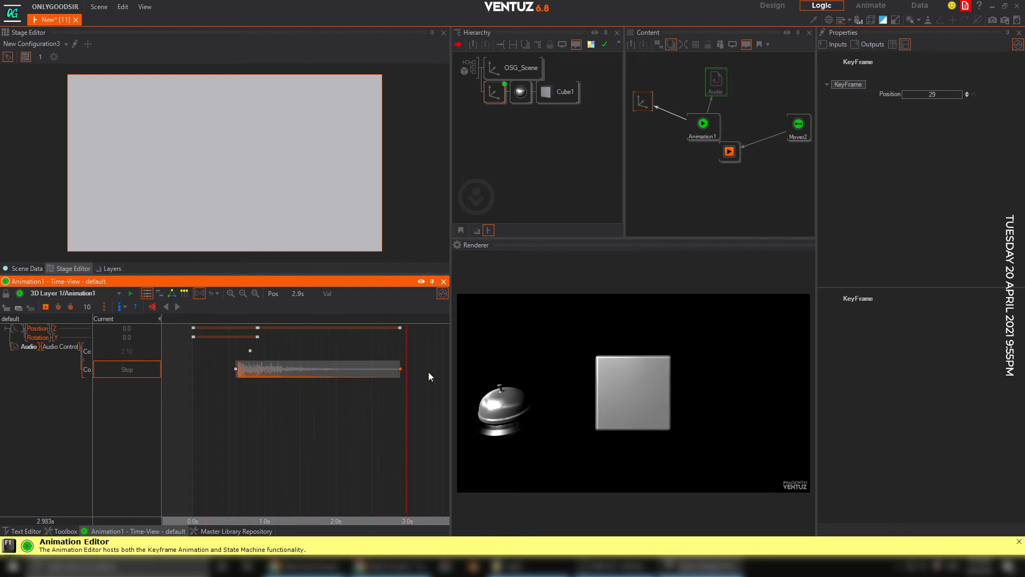
right_click_drag(372, 422, 322, 422)
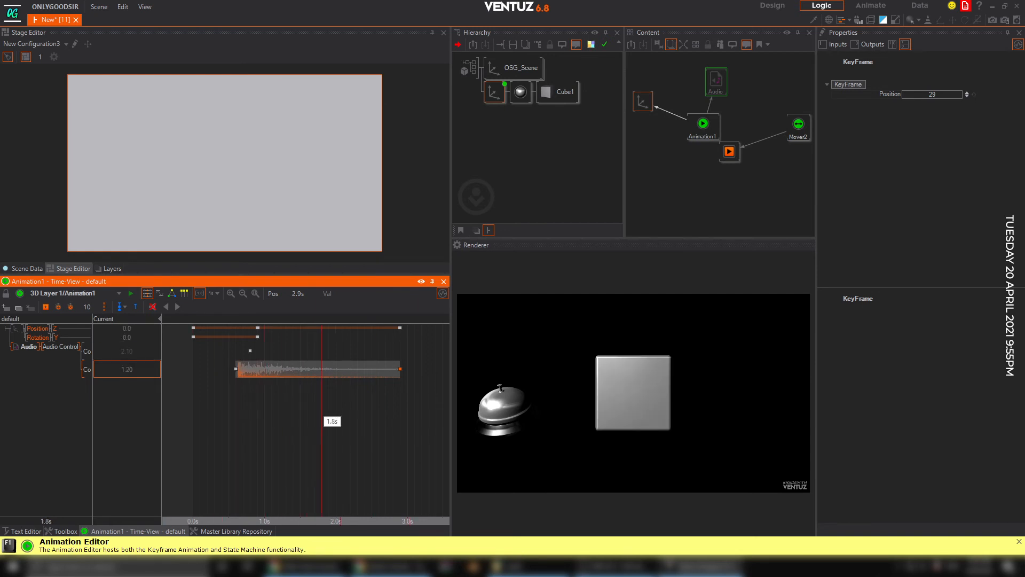
Reposition Animation1 and Mover2 around the control node and trigger Mover2's Nudge to test the animation with sound.
left_click_drag(703, 137, 677, 161)
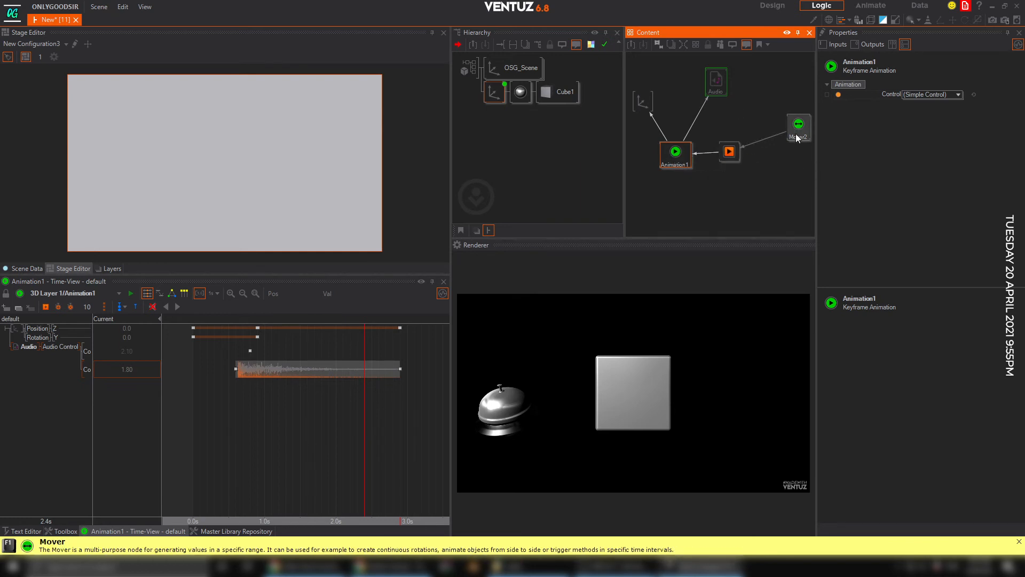
left_click_drag(799, 134, 767, 147)
left_click(906, 96)
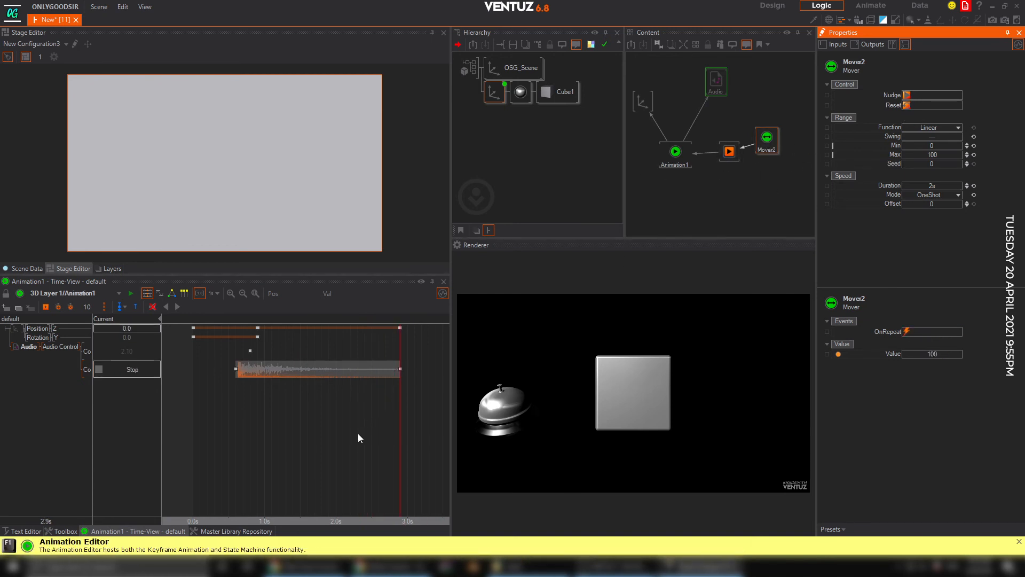
left_click_drag(395, 448, 272, 433)
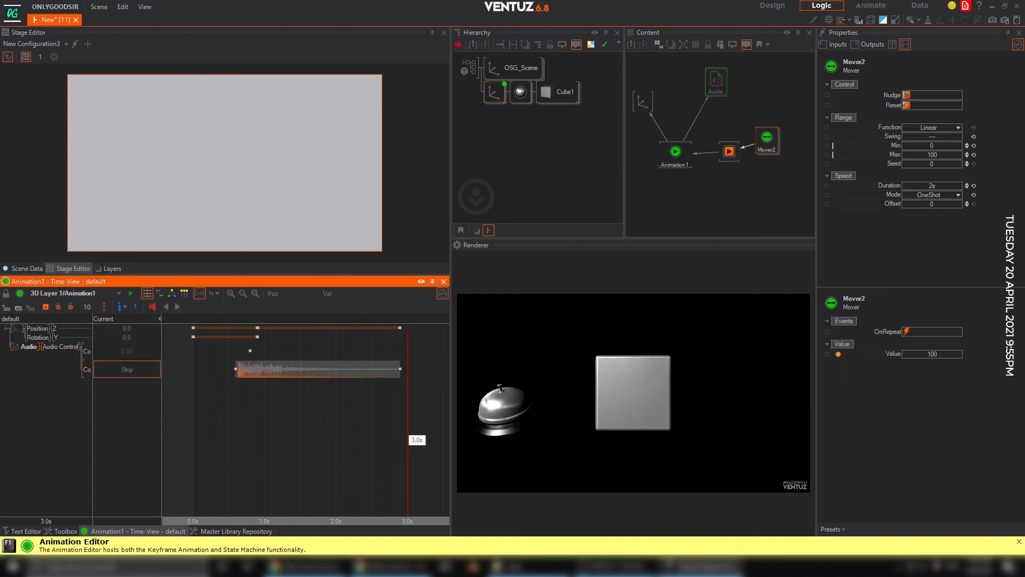
Set Mover2's Duration to 3 s and trigger its Nudge to replay the animation.
double_click(934, 186)
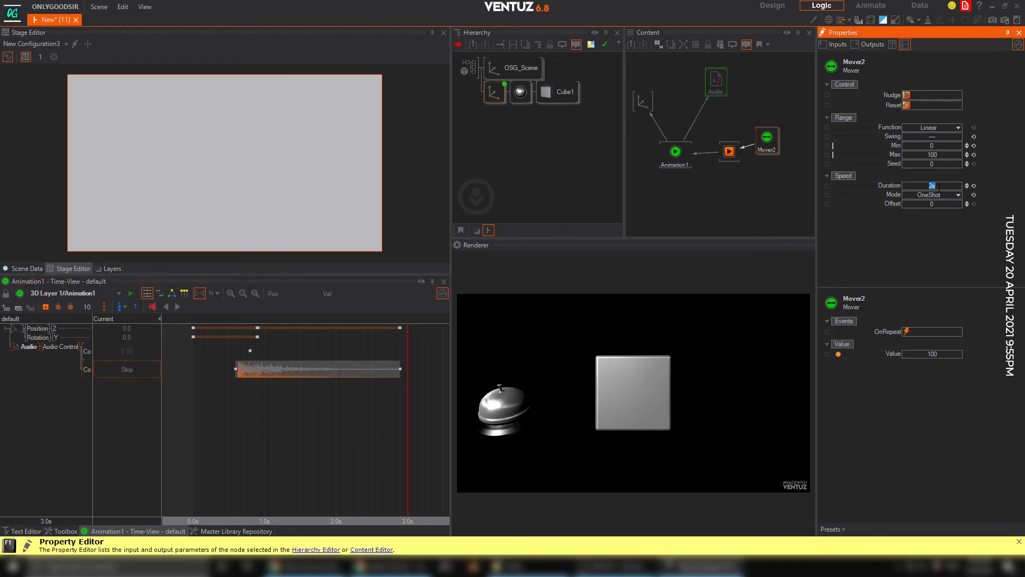
type("3")
key("Return")
left_click(908, 95)
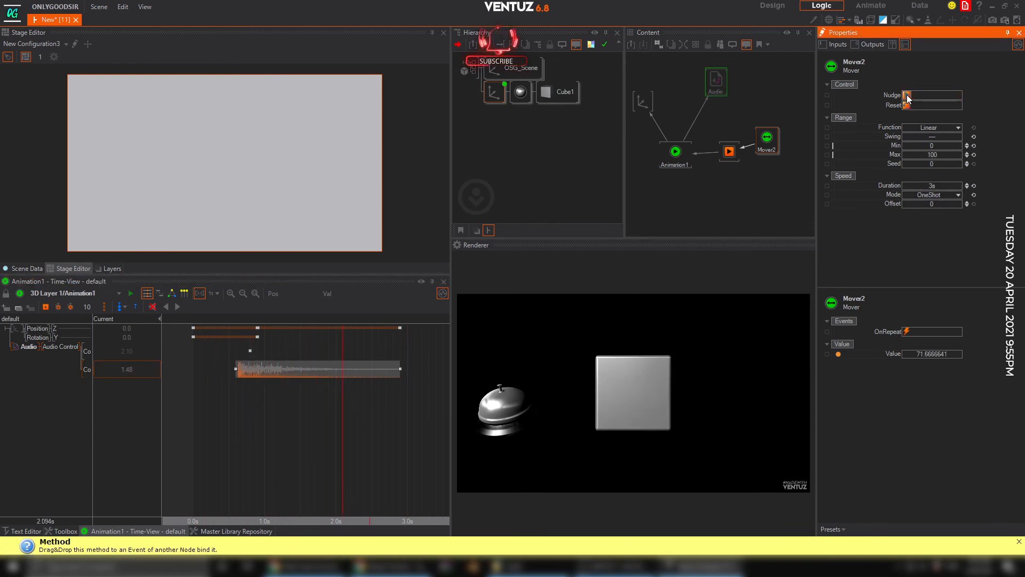
left_click_drag(764, 145, 770, 150)
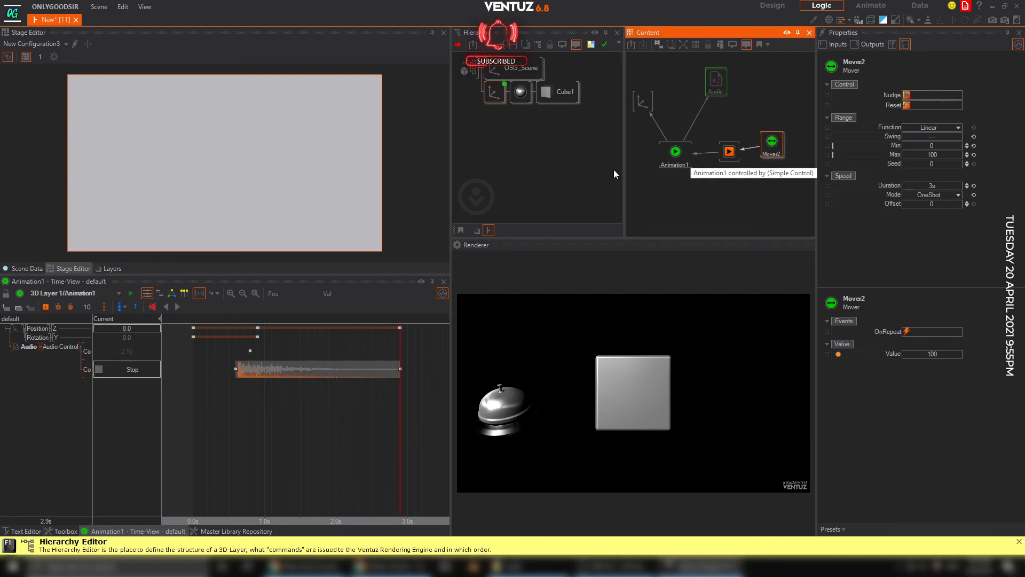
Expand OSG_Scene and show the bell Button's Touch Button node alongside the cube's animation nodes in the Content graph.
left_click(543, 69)
scroll(534, 124, "right", 8)
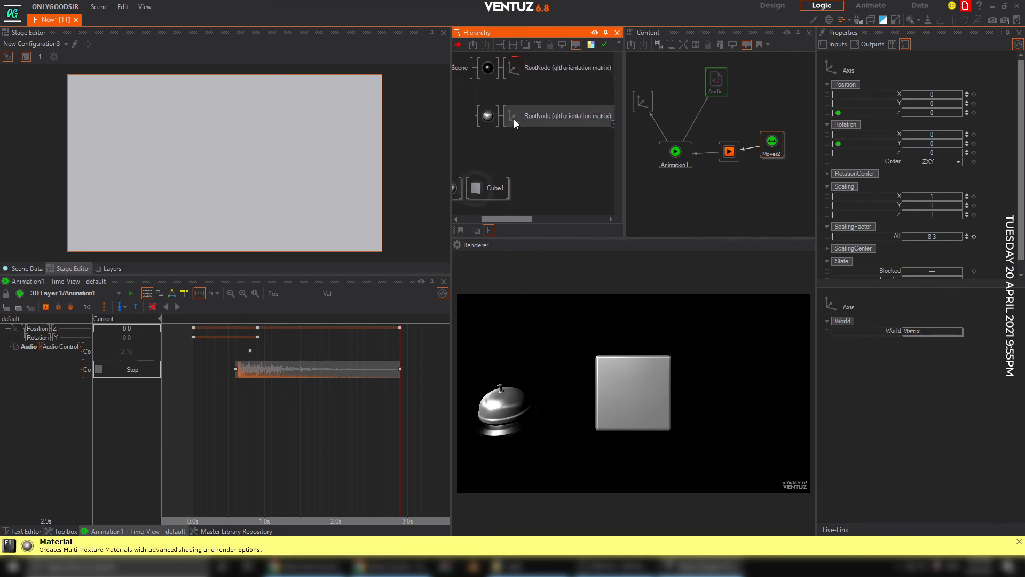
left_click(574, 169)
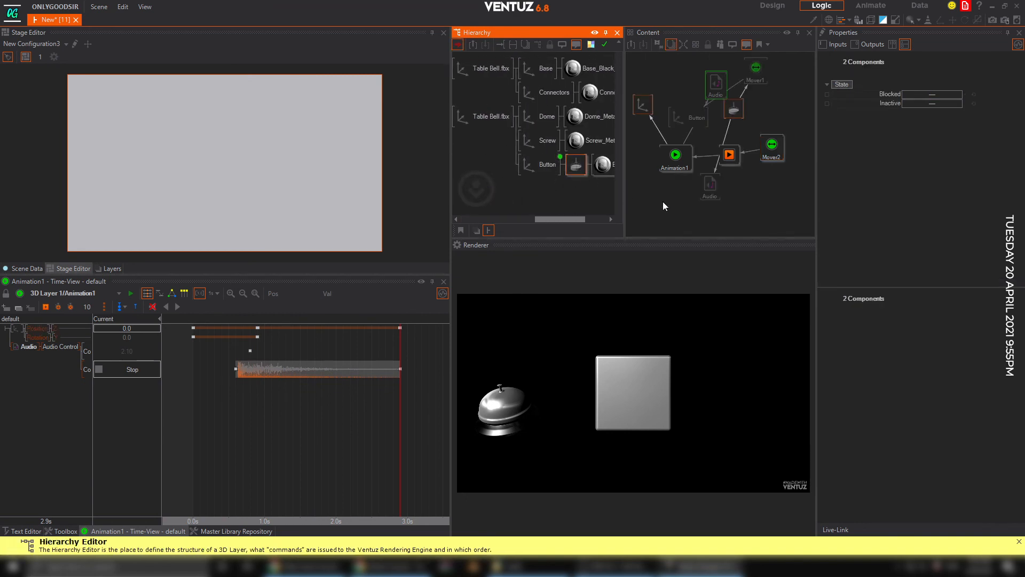
Rearrange the Content graph so the Touch Button, Mover1 and bell audio clip sit apart from the cube's animation and audio nodes.
left_click(765, 198)
left_click_drag(739, 107, 815, 169)
left_click_drag(712, 87, 640, 196)
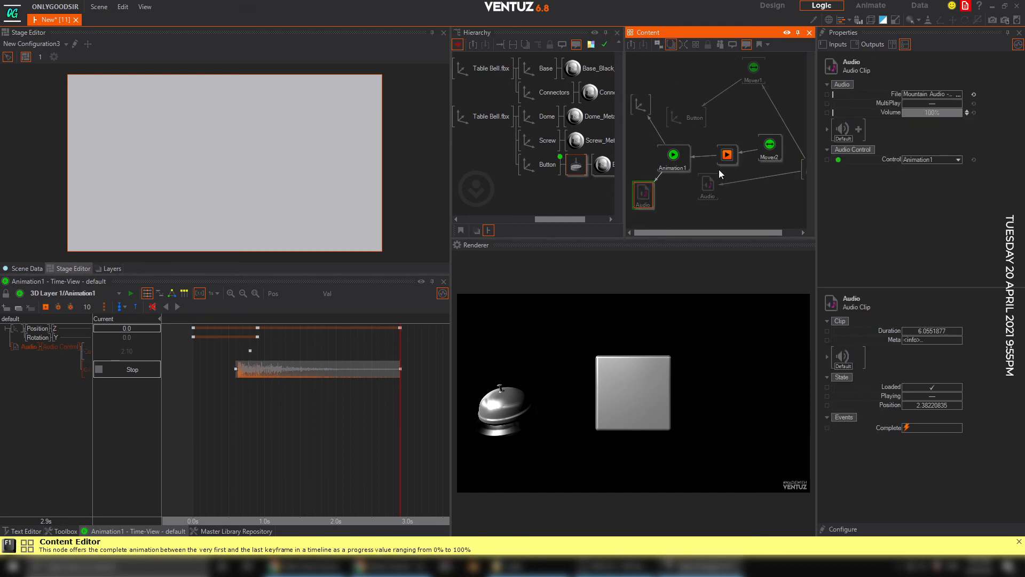
left_click_drag(707, 200, 783, 212)
left_click_drag(703, 182, 780, 198)
left_click_drag(701, 119, 810, 104)
mouse_move(759, 144)
middle_mouse_down()
mouse_move(727, 152)
mouse_move(747, 140)
middle_mouse_up()
scroll(752, 134, "down", 1)
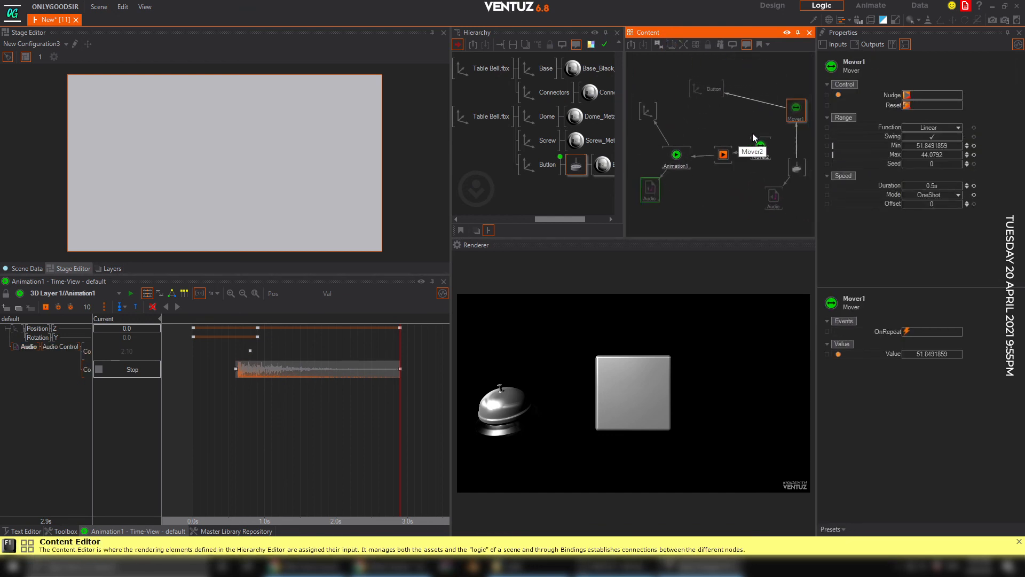
Place the Button axis above Mover1 and bind Mover2's Nudge method to the Touch Button's SingleTap event.
left_click_drag(705, 89, 787, 78)
scroll(755, 174, "up", 1)
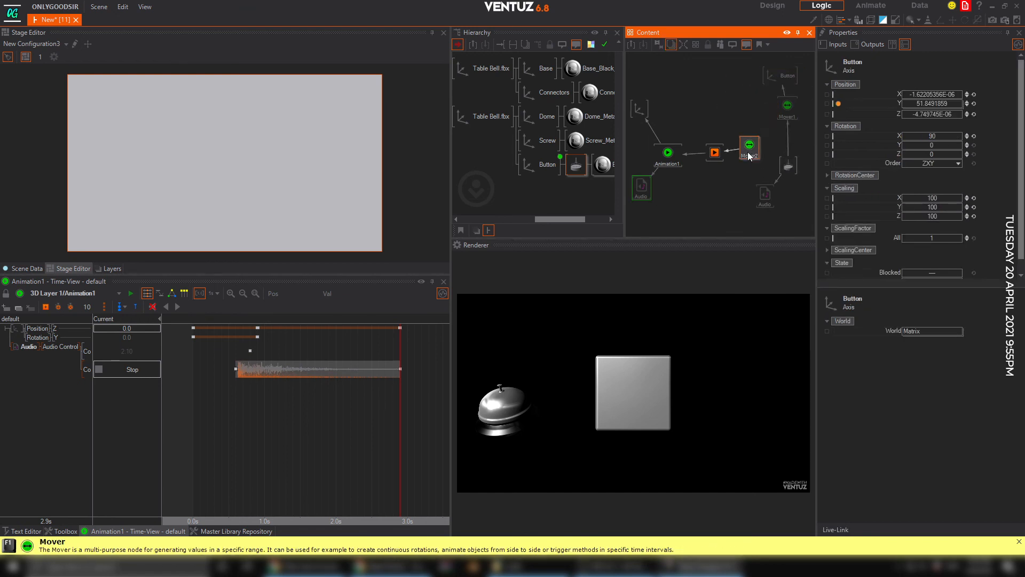
left_click(748, 152)
left_click(874, 96)
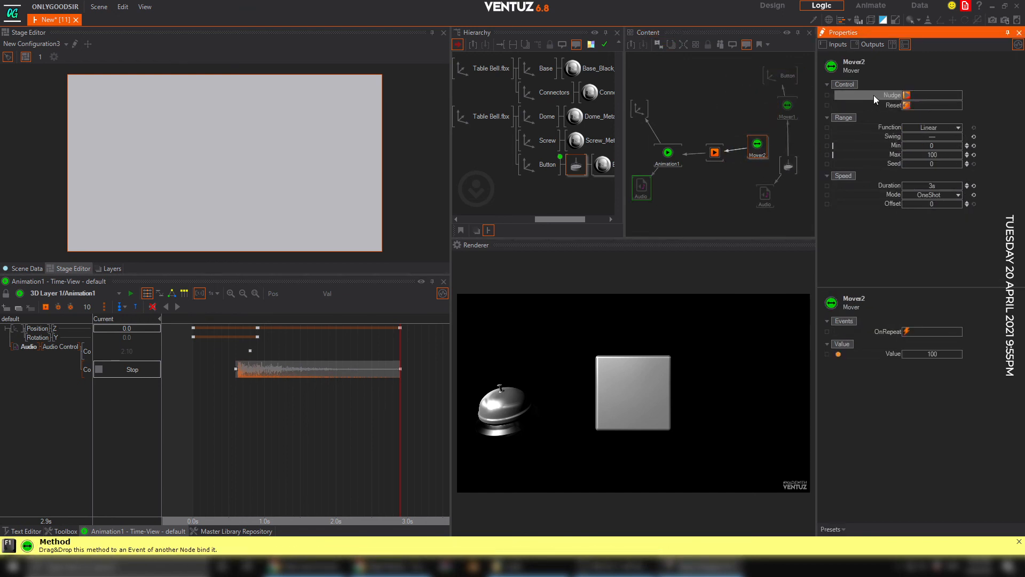
left_click_drag(787, 170, 790, 171)
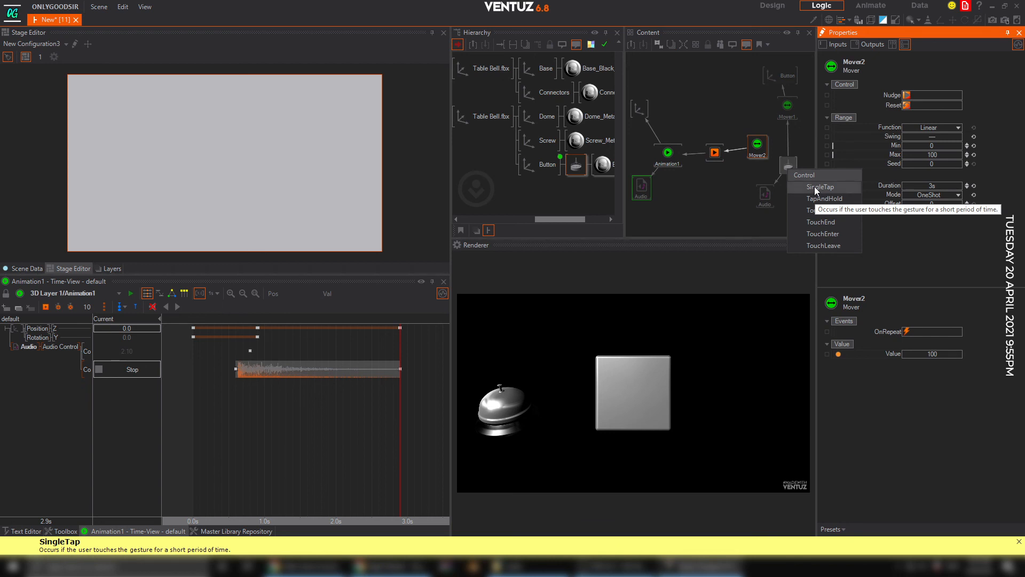
left_click(814, 187)
left_click(787, 166)
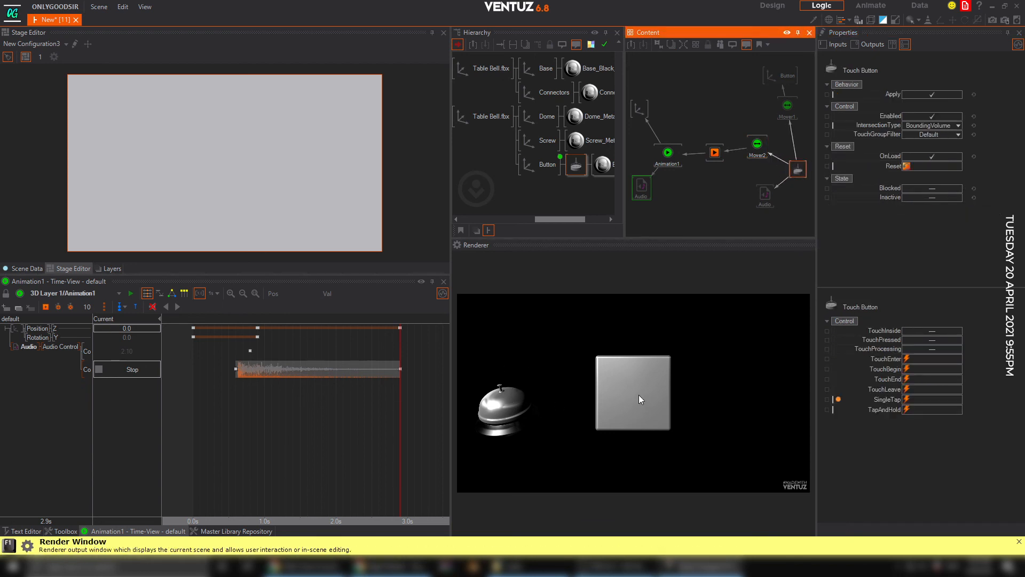
Test the bell's touch button in the rendered scene and widen the Renderer view for a second test.
left_click(499, 383)
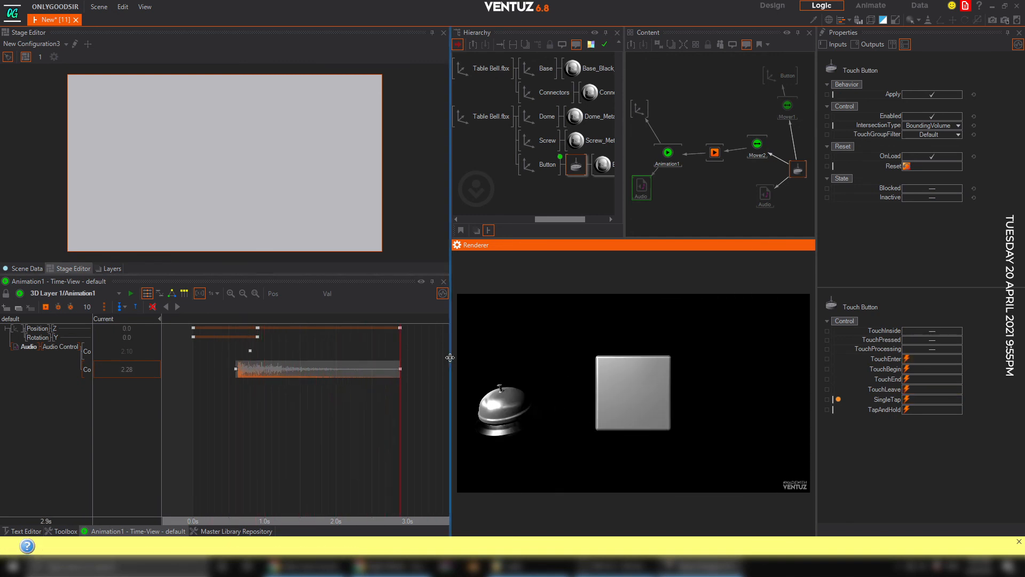
left_click_drag(451, 363, 293, 357)
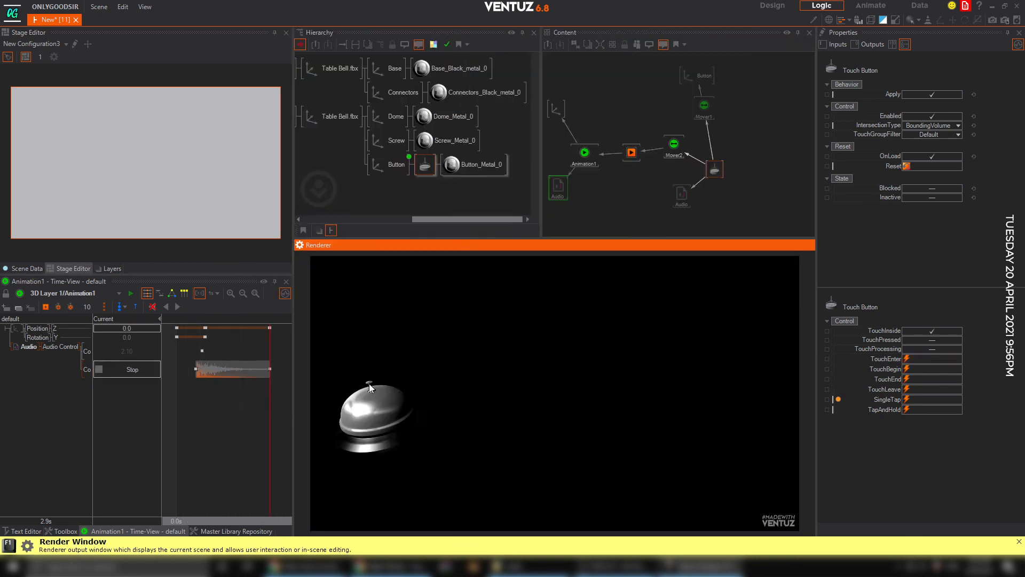
left_click(369, 383)
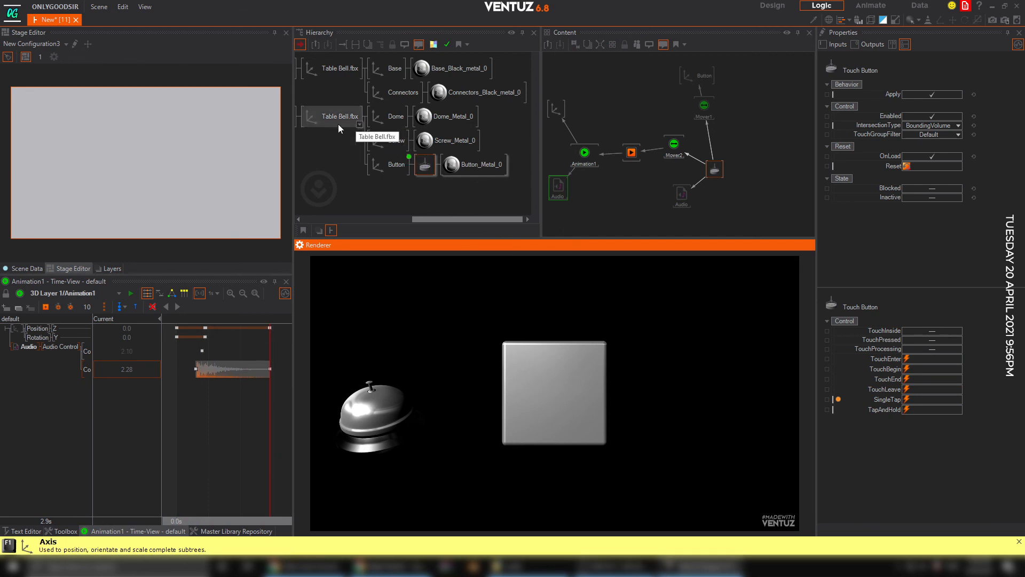
Place the cube's audio clip directly beneath Animation1 in the Content graph and minimise the Ventuz window.
left_click(608, 203)
left_click_drag(560, 191, 582, 194)
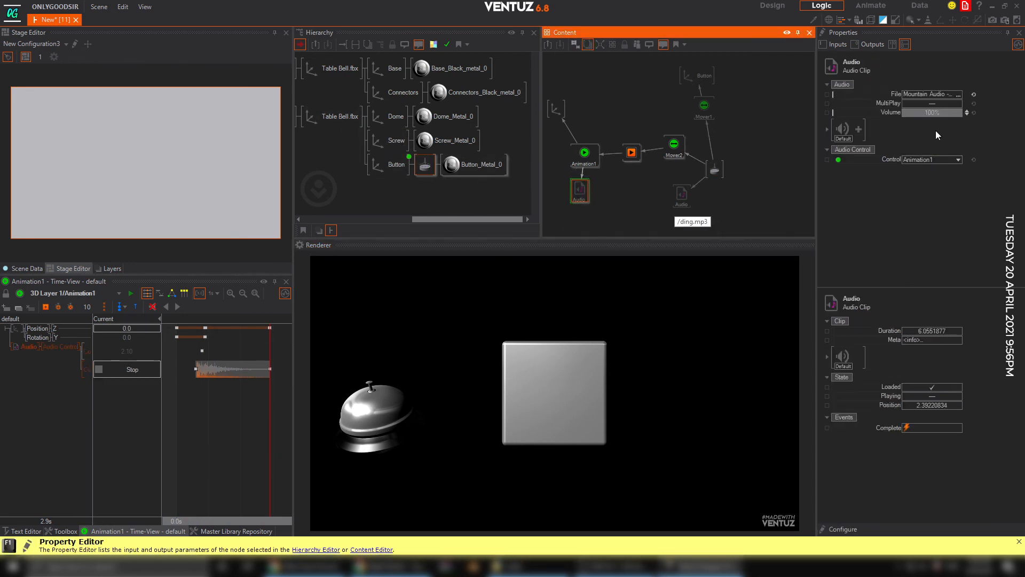
left_click(992, 6)
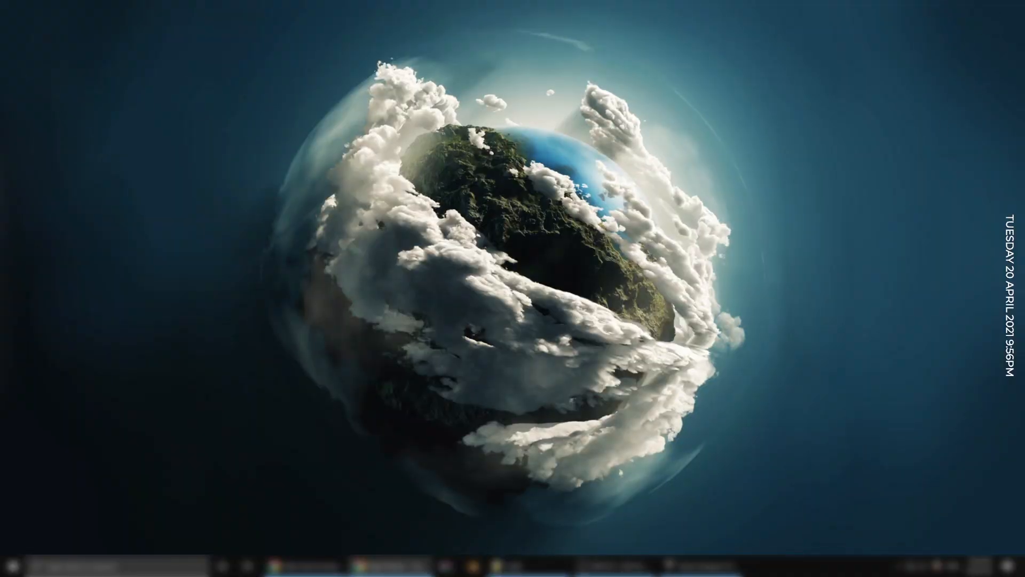